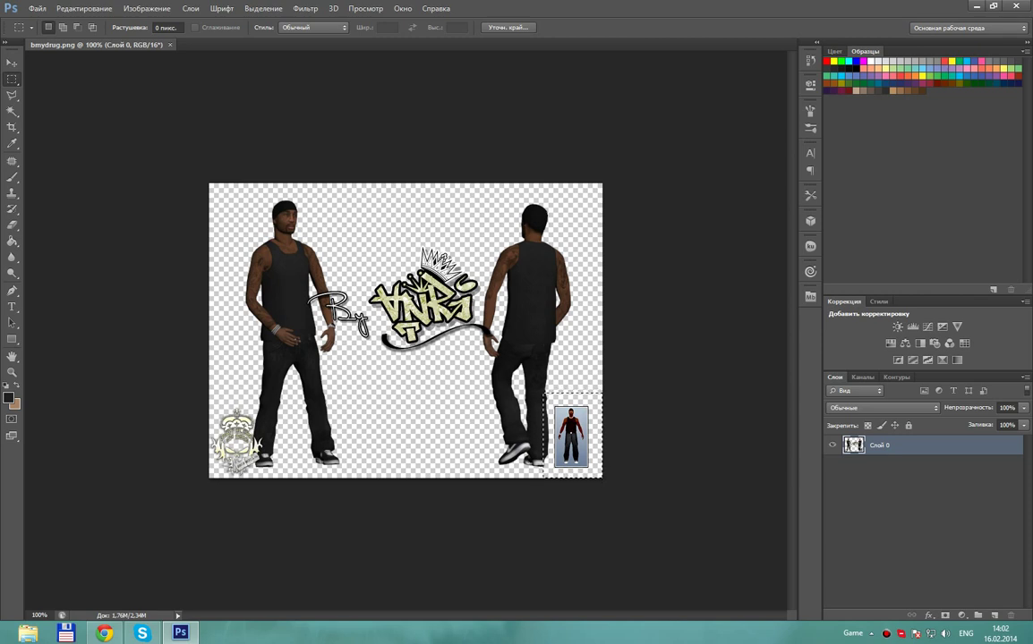
Clear the selection and mark a single-column selection between the two figures.
{"action": "key", "text": "ctrl+d"}
{"action": "left_click_drag", "start_coordinate": [763, 608], "coordinate": [250, 190]}
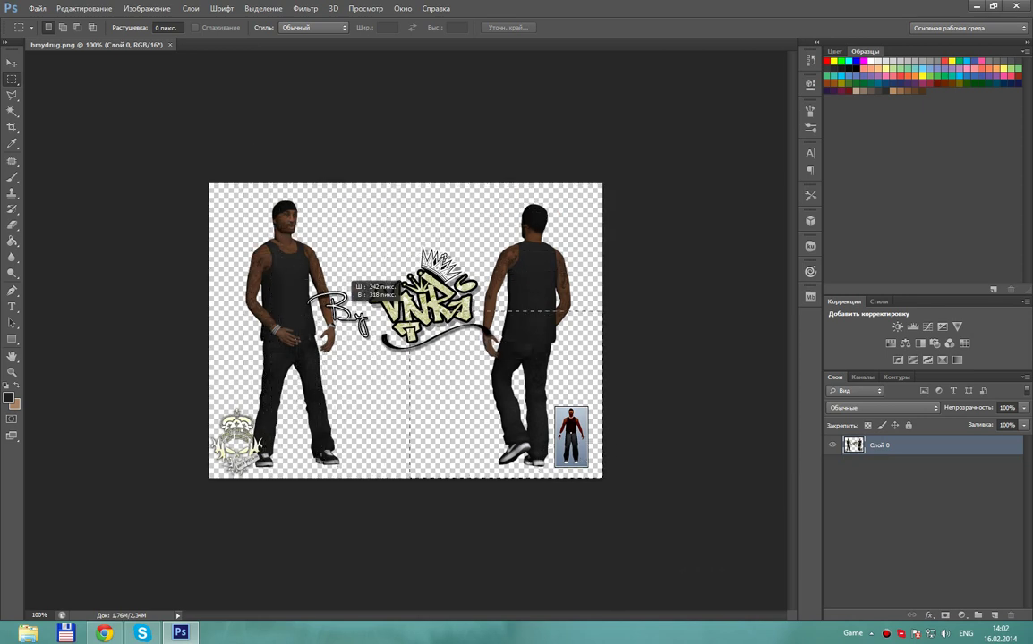
{"action": "left_click_drag", "start_coordinate": [250, 190], "coordinate": [376, 268]}
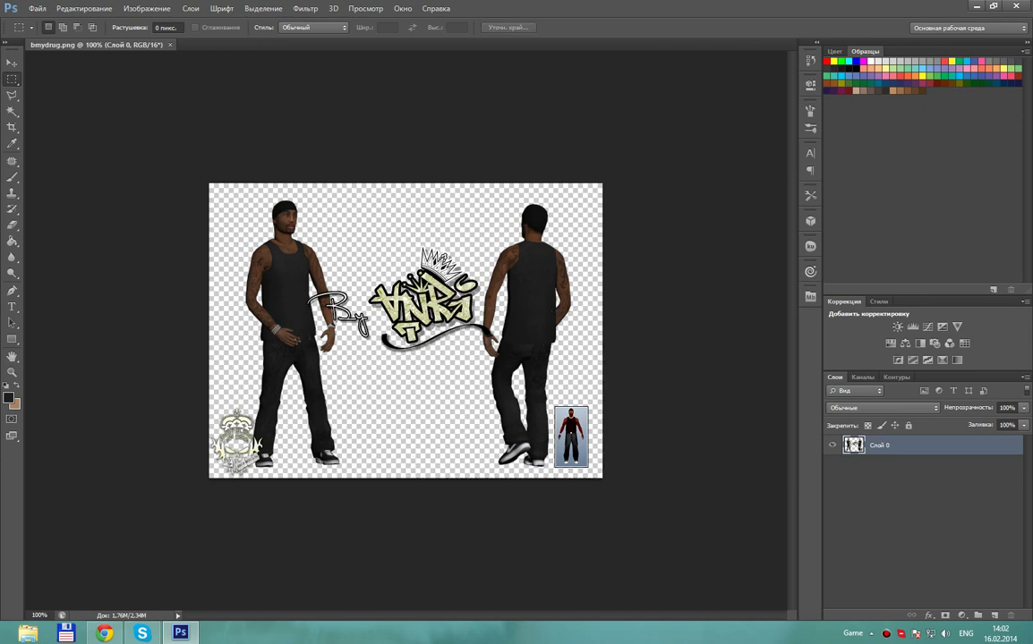
{"action": "left_click_drag", "start_coordinate": [456, 264], "coordinate": [345, 103]}
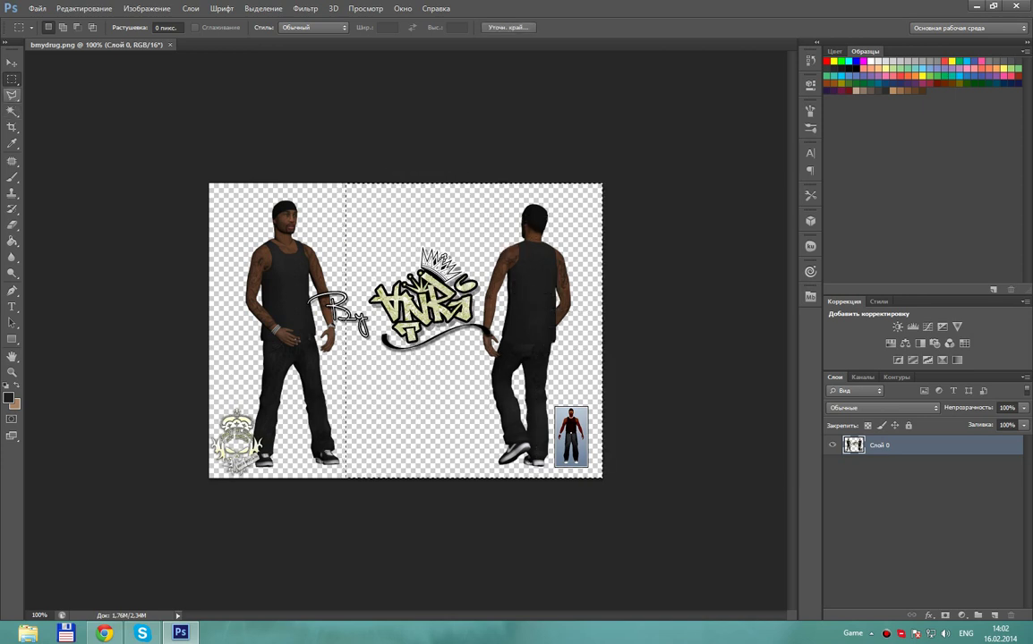
Crop the canvas to a 226-pixel strip holding only the left figure.
{"action": "left_click", "coordinate": [13, 127]}
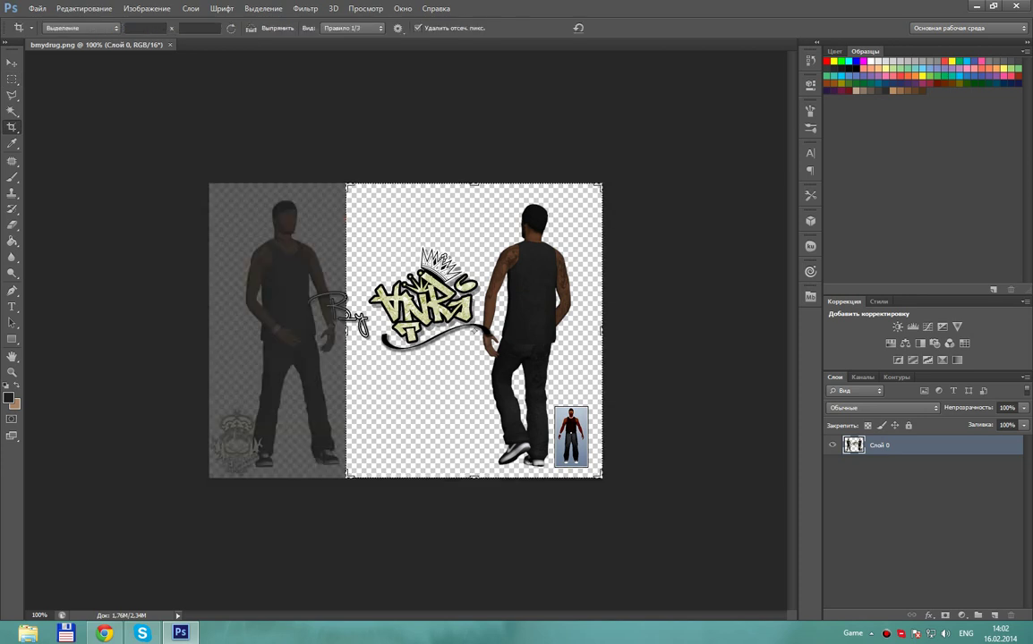
{"action": "mouse_move", "coordinate": [345, 330]}
{"action": "left_mouse_down"}
{"action": "mouse_move", "coordinate": [215, 331]}
{"action": "mouse_move", "coordinate": [278, 302]}
{"action": "left_mouse_up"}
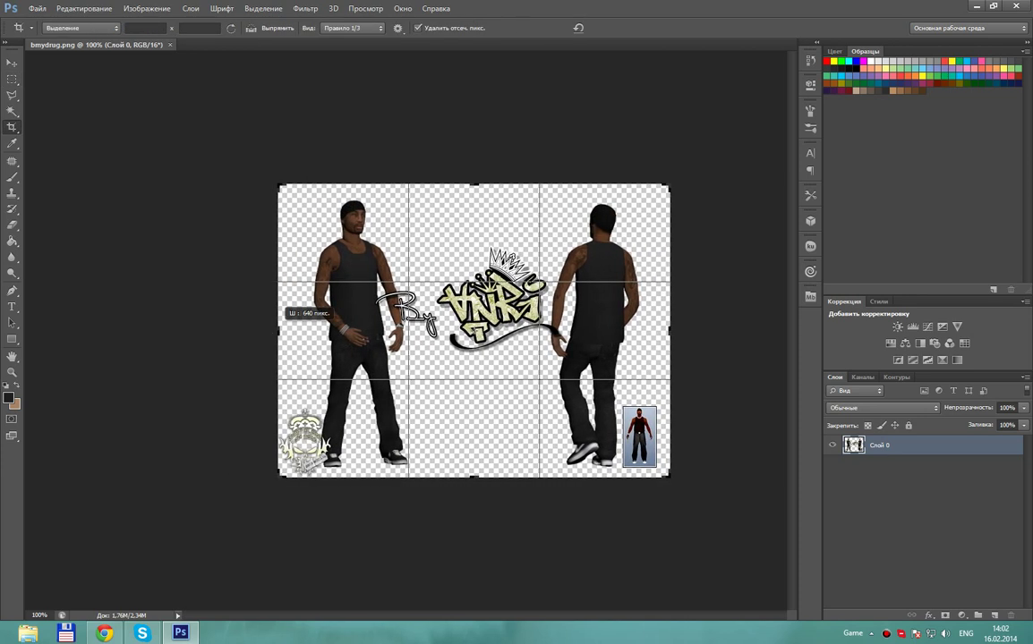
{"action": "left_click_drag", "start_coordinate": [595, 331], "coordinate": [483, 322]}
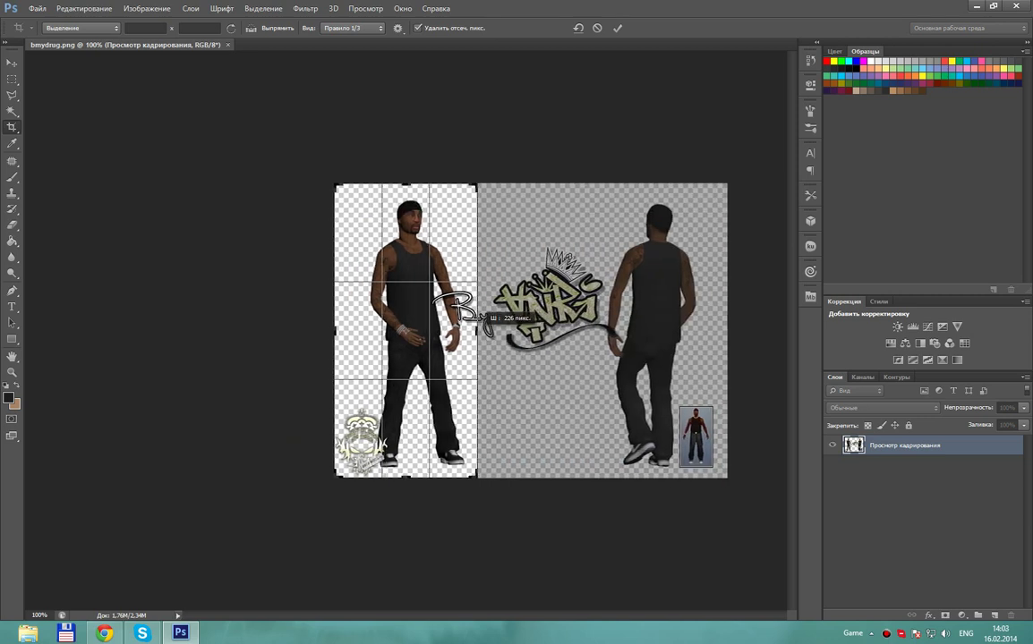
{"action": "key", "text": "Return"}
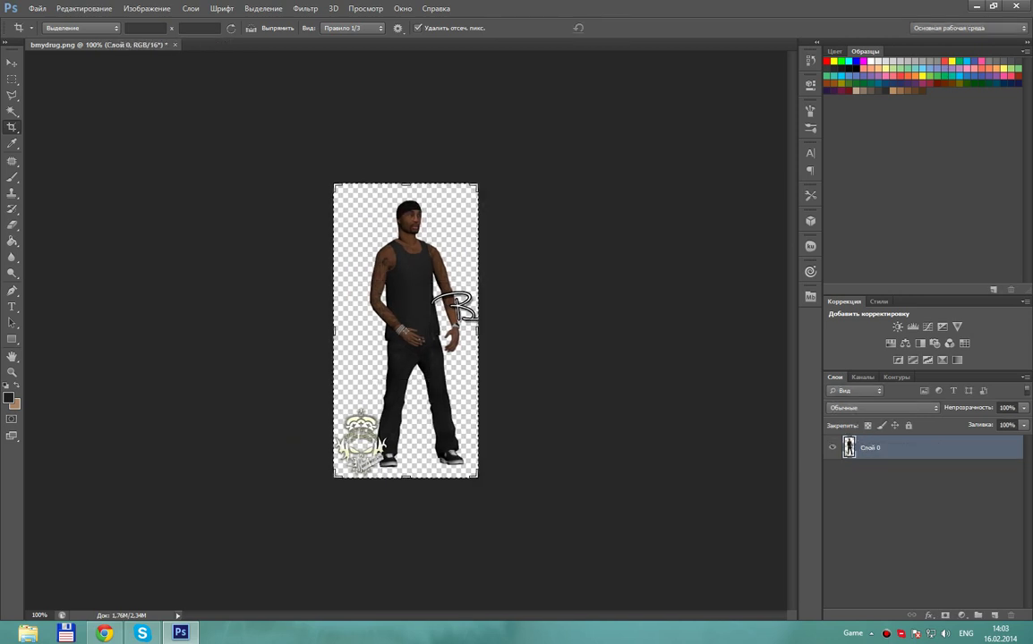
{"action": "key", "text": "m"}
{"action": "left_click", "coordinate": [273, 210]}
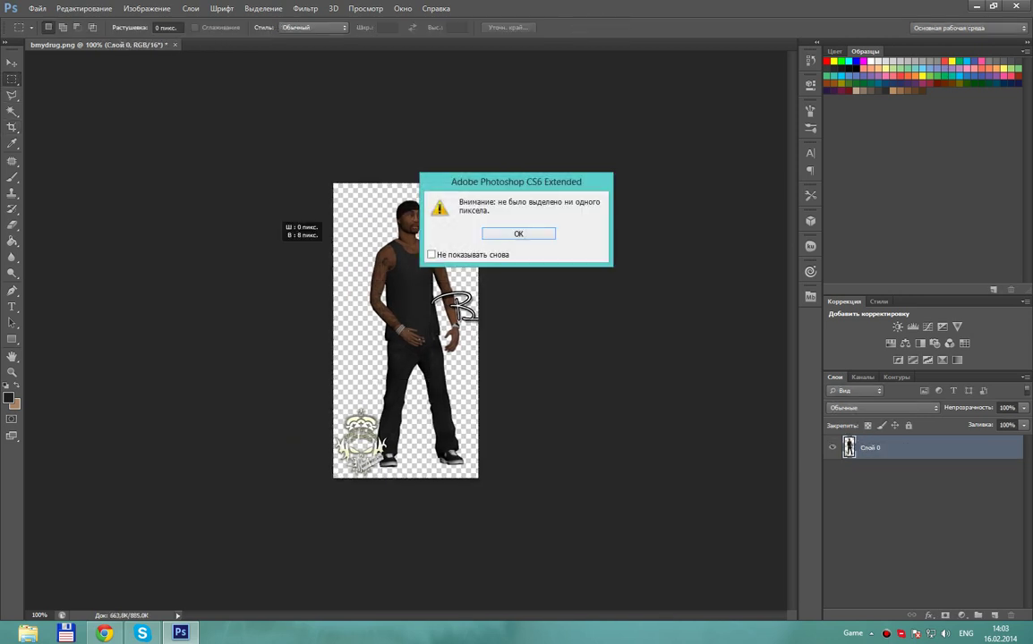
{"action": "key", "text": "Return"}
Zoom in to 700% on the B lettering crossing the forearm.
{"action": "key", "text": "z"}
{"action": "left_click_drag", "start_coordinate": [502, 322], "coordinate": [627, 322]}
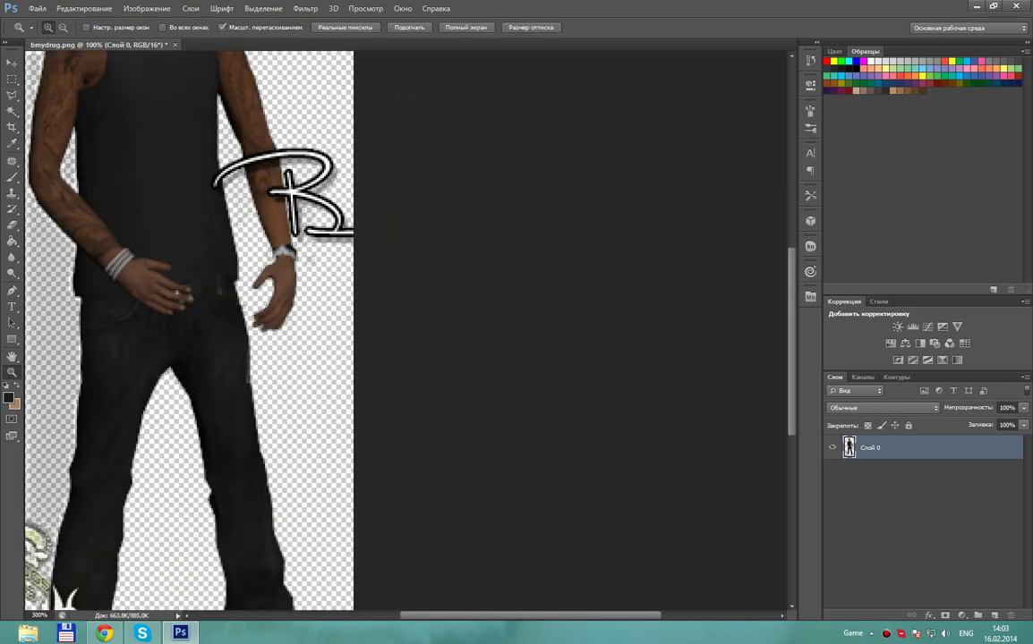
{"action": "scroll", "coordinate": [184, 331], "scroll_direction": "up", "scroll_amount": 3}
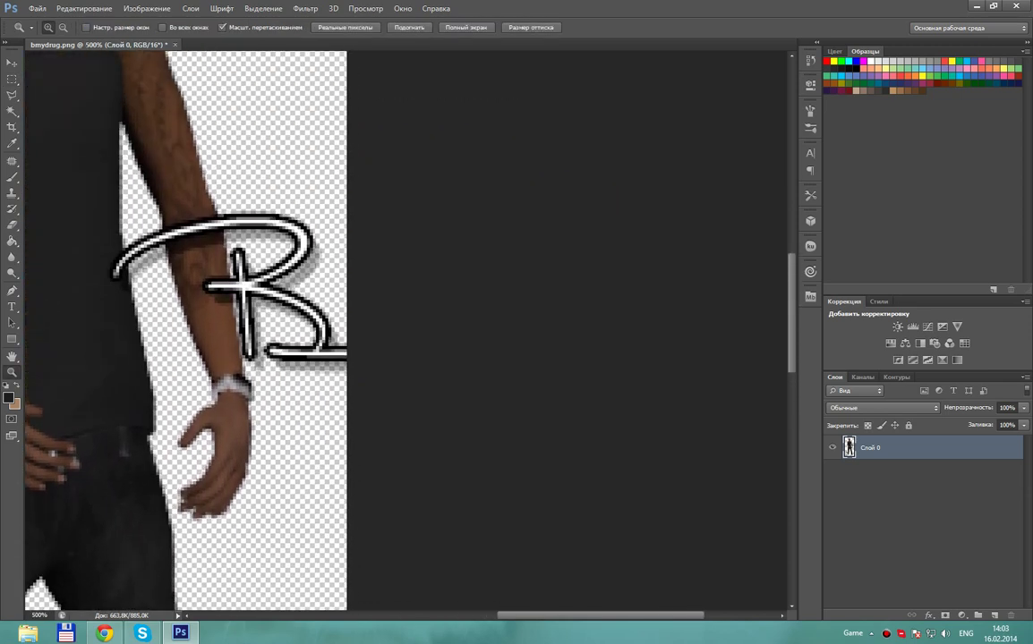
{"action": "scroll", "coordinate": [184, 331], "scroll_direction": "up", "scroll_amount": 2}
{"action": "key", "text": "ctrl+plus"}
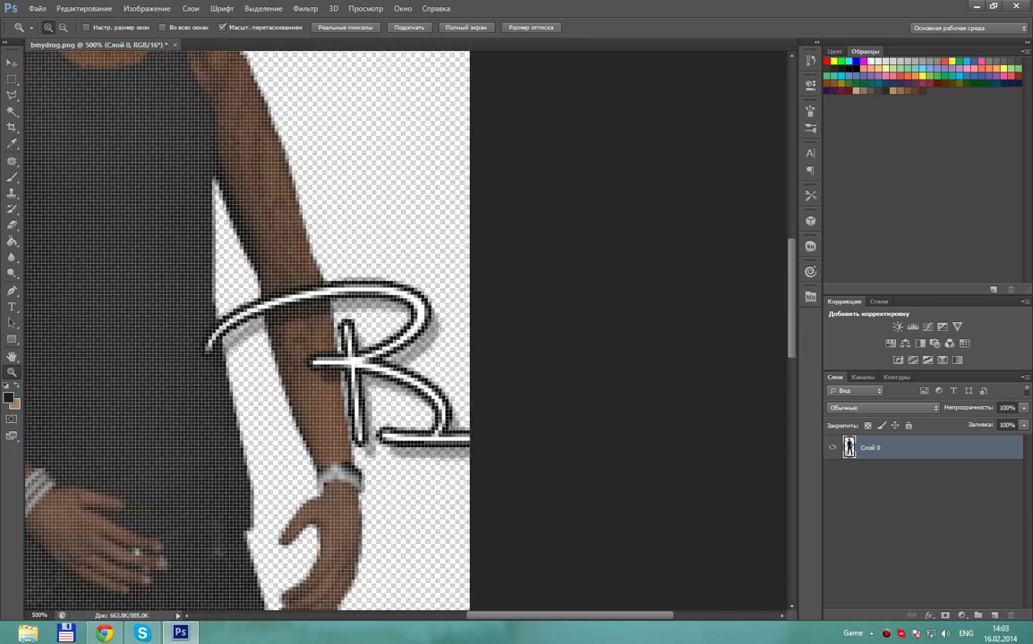
{"action": "key", "text": "ctrl+plus"}
Choose the Polygonal Lasso from the Lasso tool flyout.
{"action": "left_click", "coordinate": [12, 94]}
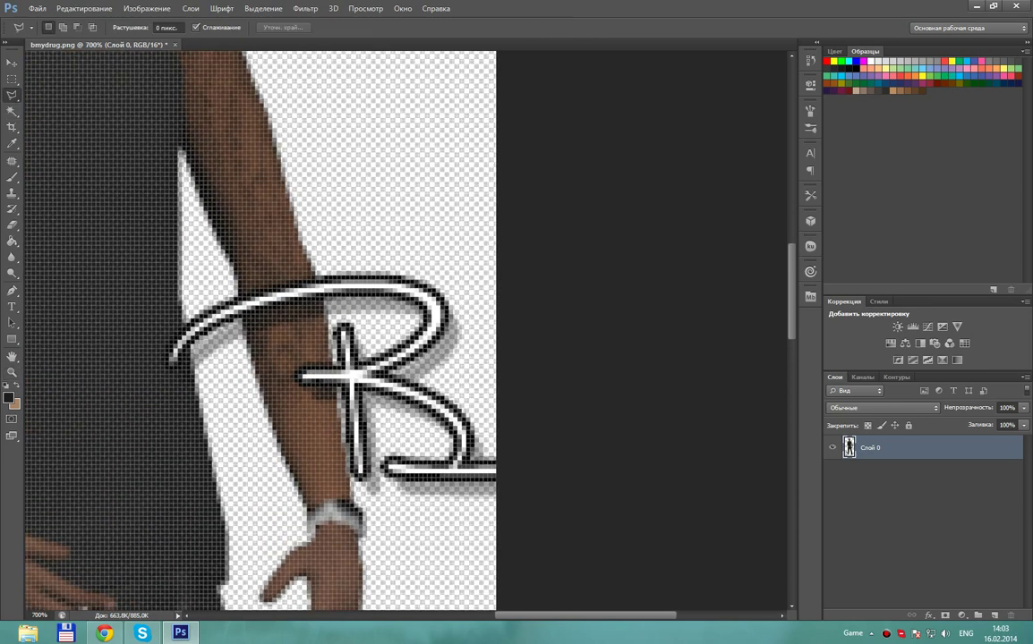
{"action": "left_click", "coordinate": [99, 104]}
{"action": "key", "text": "Return"}
{"action": "key", "text": "Return"}
{"action": "left_click", "coordinate": [12, 94]}
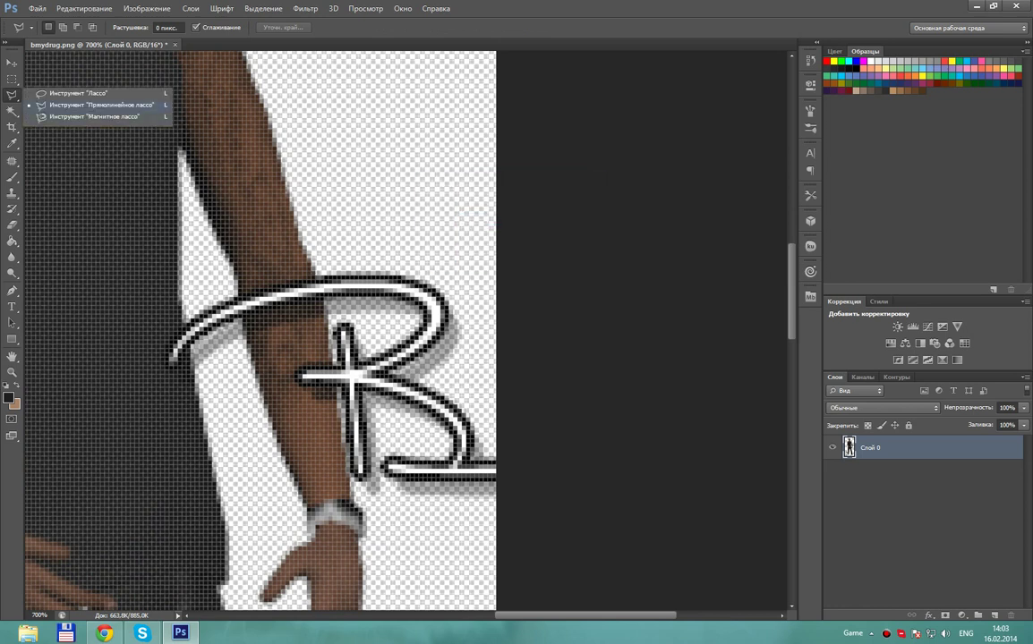
Outline the B lettering around the forearm with a polygonal selection and delete it.
{"action": "left_click", "coordinate": [98, 105]}
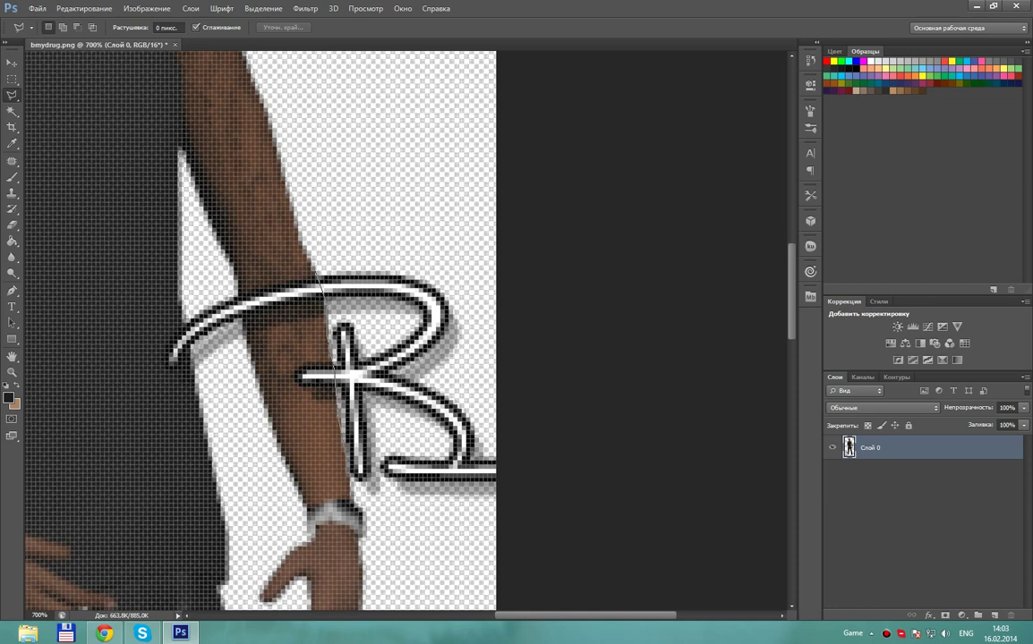
{"action": "left_click", "coordinate": [349, 479]}
{"action": "left_click", "coordinate": [430, 535]}
{"action": "left_click", "coordinate": [504, 516]}
{"action": "left_click", "coordinate": [528, 317]}
{"action": "left_click", "coordinate": [460, 215]}
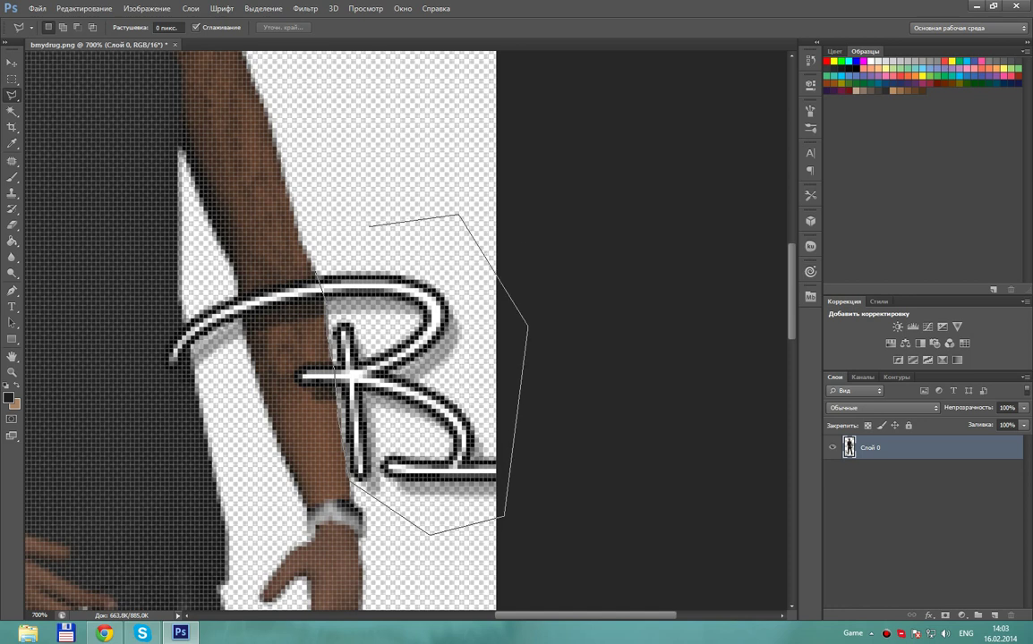
{"action": "left_click", "coordinate": [362, 225]}
{"action": "left_click", "coordinate": [318, 271]}
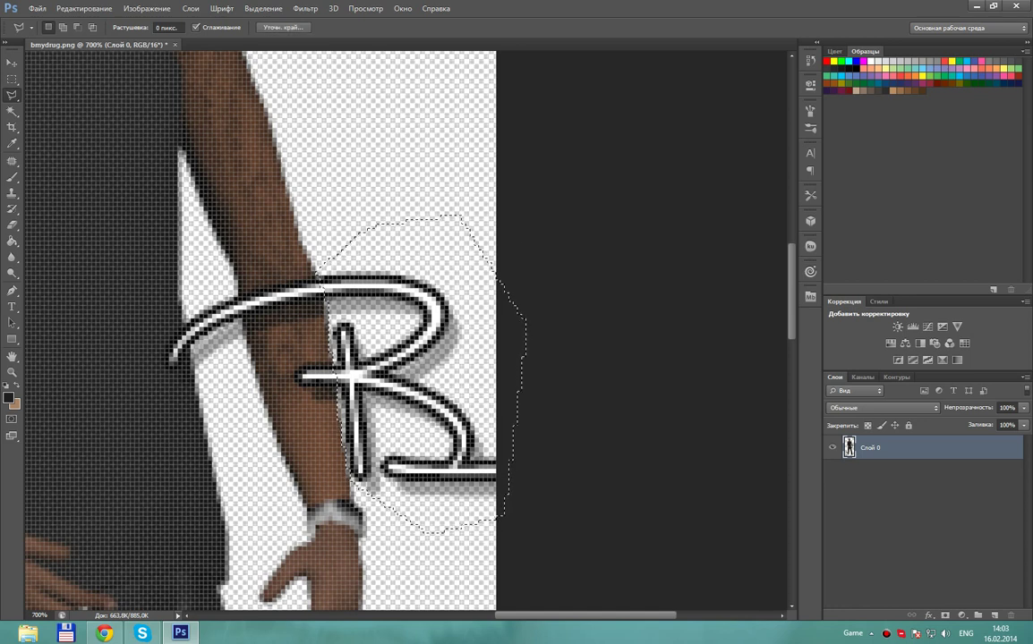
{"action": "key", "text": "Delete"}
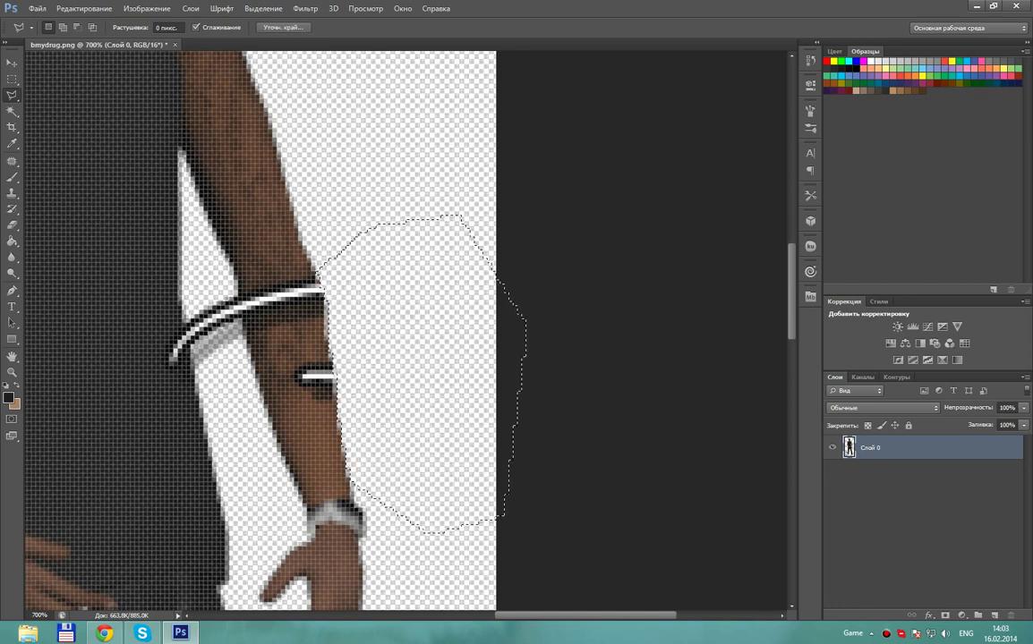
Remove the remaining lettering curve left of the arm and deselect.
{"action": "left_click", "coordinate": [423, 374]}
{"action": "double_click", "coordinate": [544, 266]}
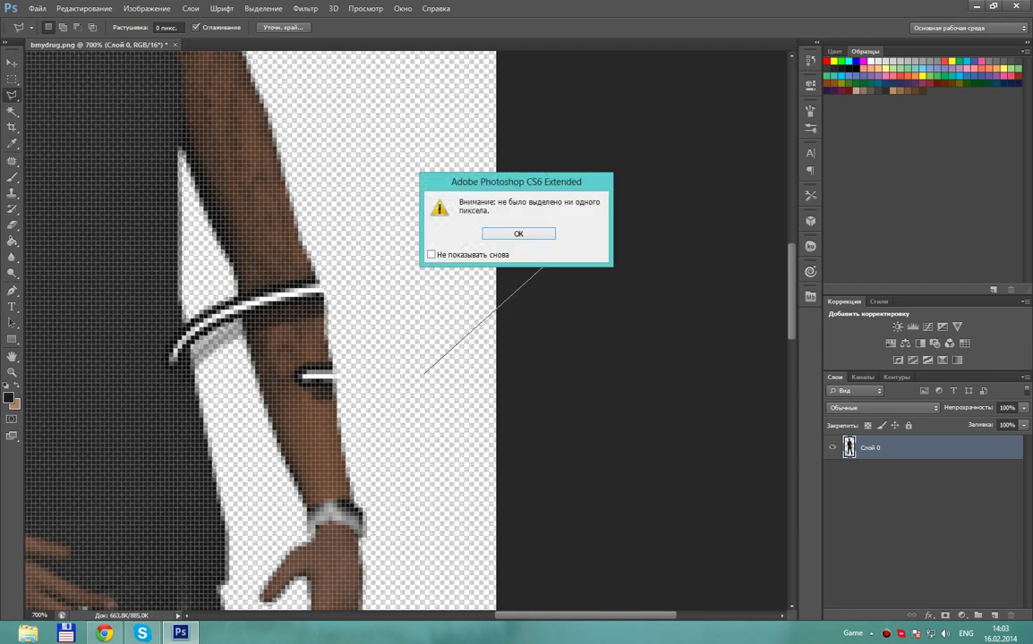
{"action": "left_click", "coordinate": [524, 234]}
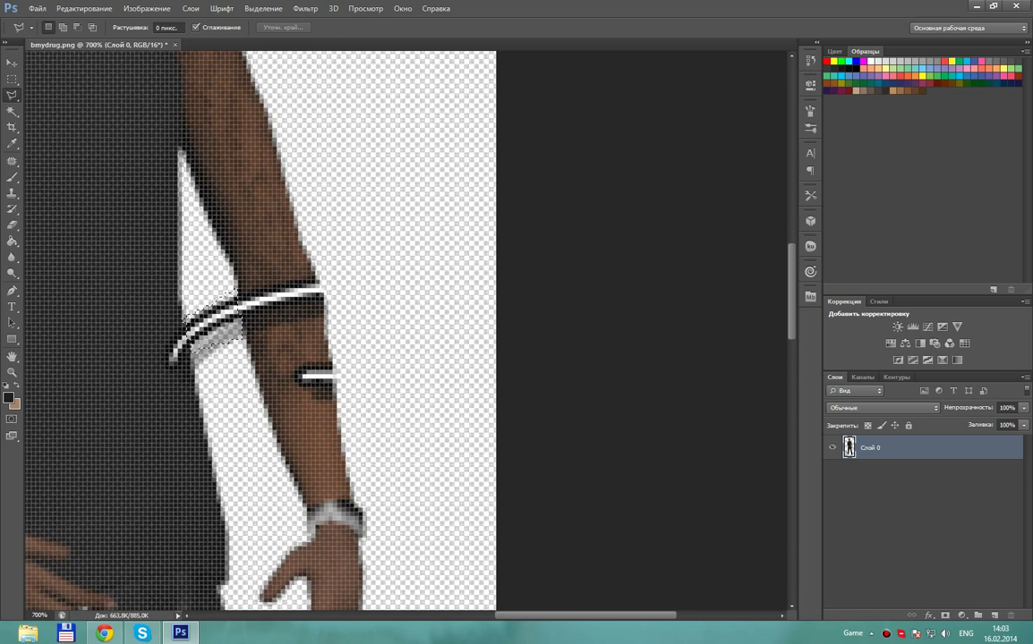
{"action": "double_click", "coordinate": [185, 317]}
{"action": "key", "text": "ctrl+d"}
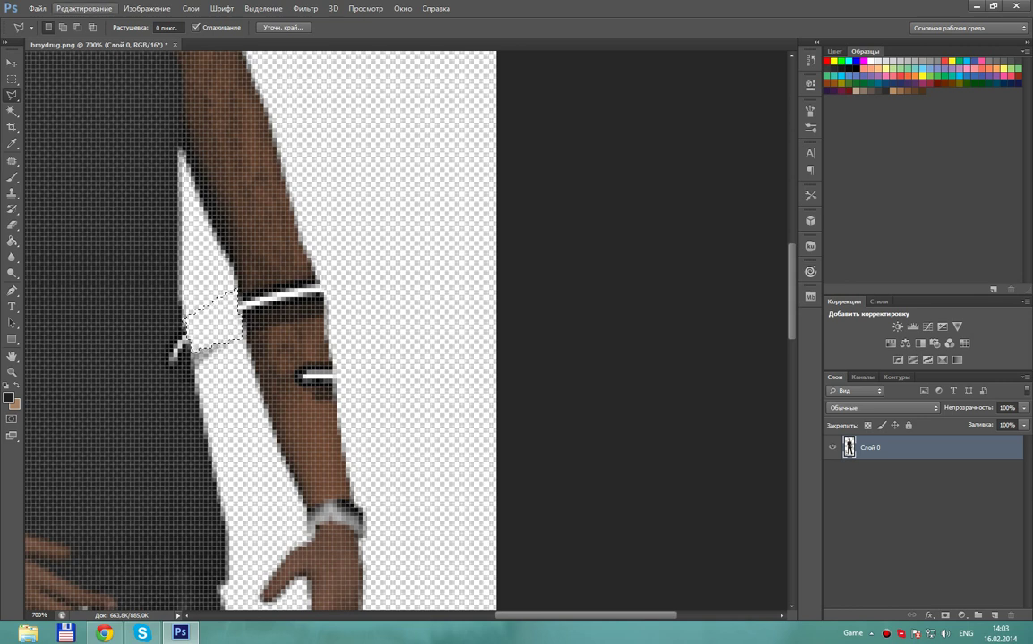
{"action": "left_click", "coordinate": [12, 79]}
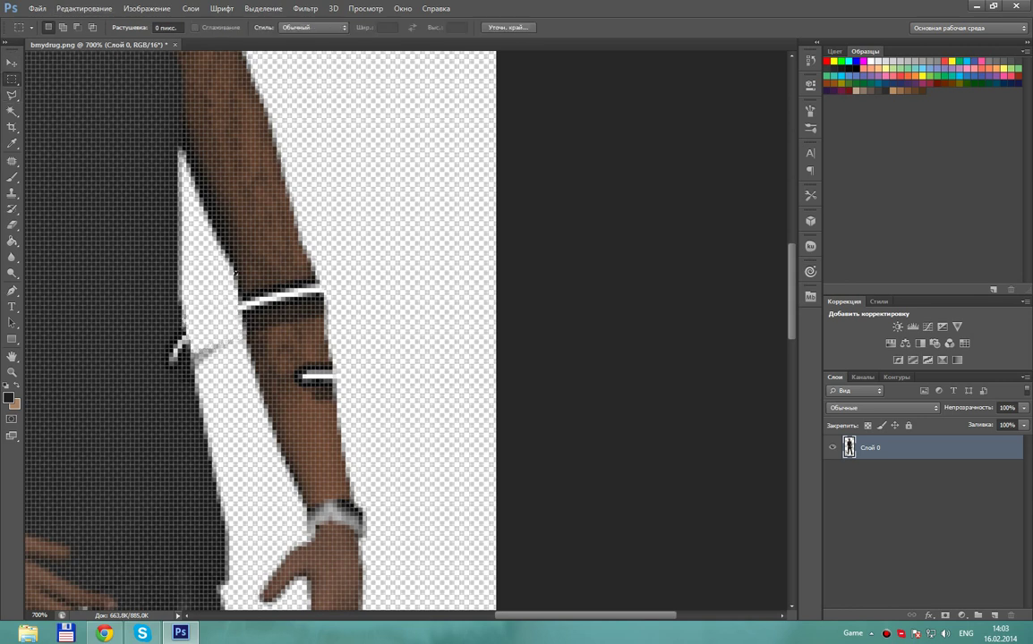
Trace a freehand lasso around the crown emblem beside the figure's feet.
{"action": "left_click_drag", "start_coordinate": [212, 245], "coordinate": [485, 245]}
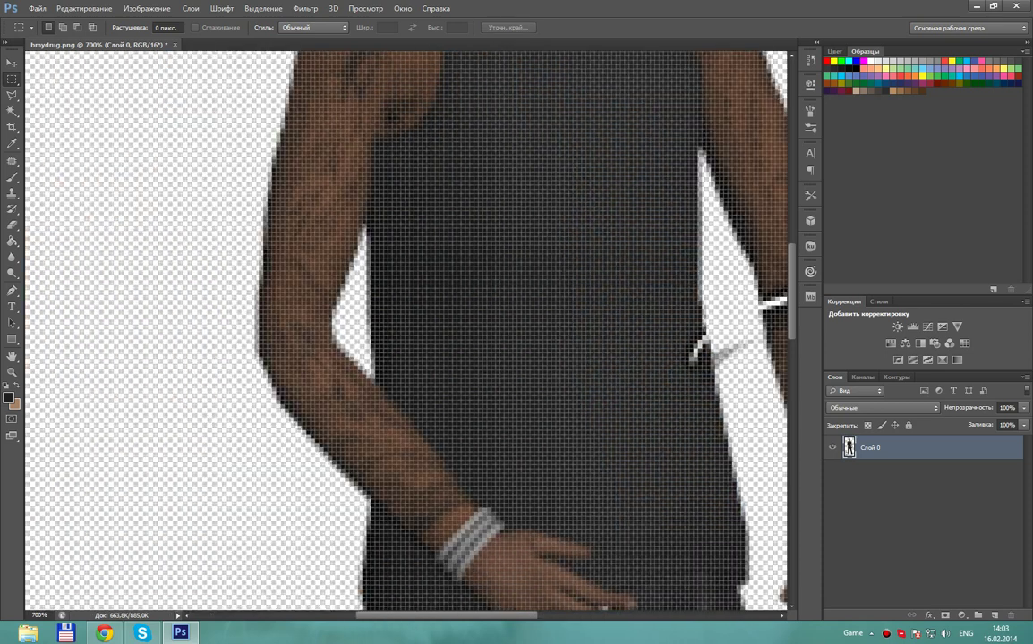
{"action": "left_click_drag", "start_coordinate": [484, 245], "coordinate": [783, 57]}
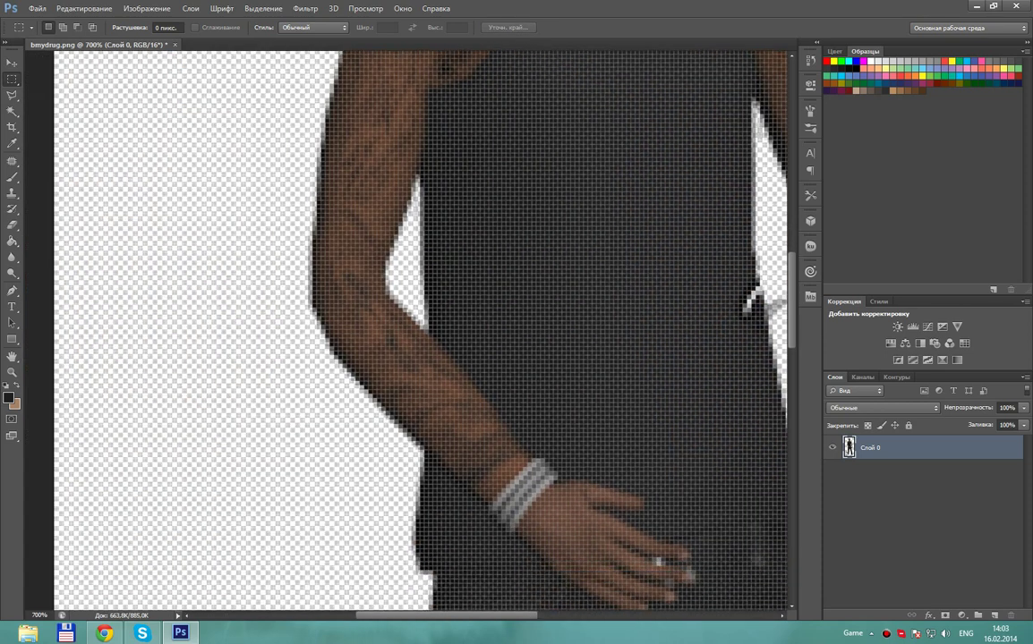
{"action": "scroll", "coordinate": [344, 218], "scroll_direction": "down", "scroll_amount": 5}
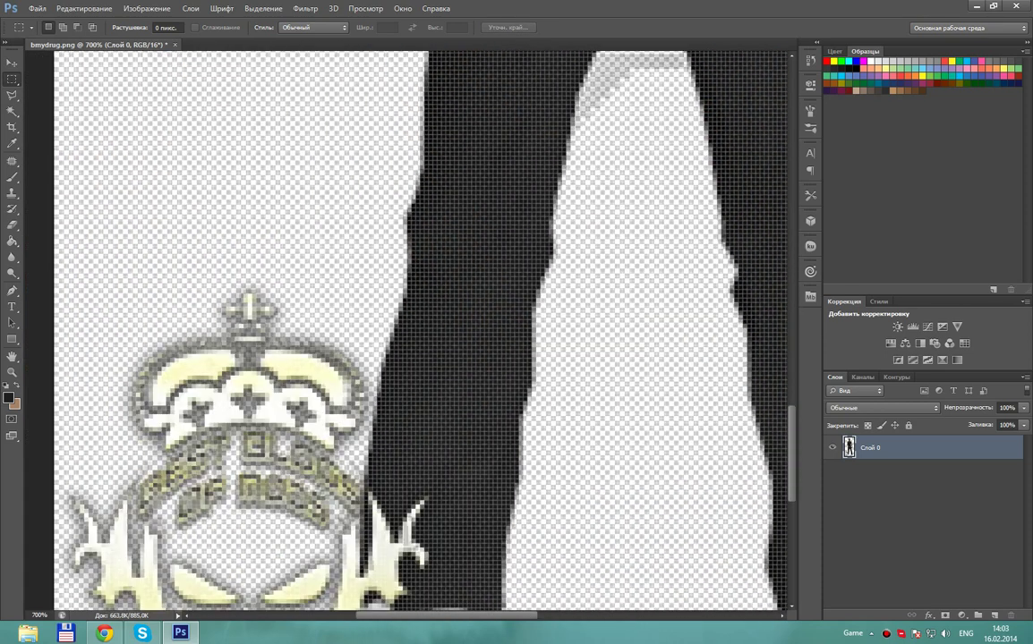
{"action": "scroll", "coordinate": [344, 217], "scroll_direction": "down", "scroll_amount": 5}
{"action": "key", "text": "l"}
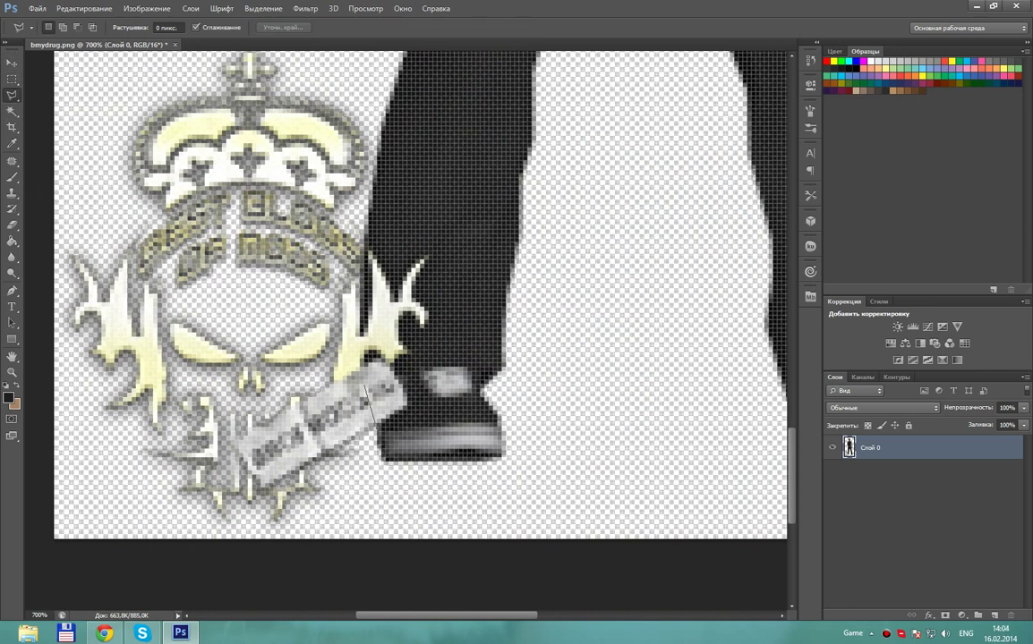
{"action": "left_click_drag", "start_coordinate": [369, 408], "coordinate": [374, 427]}
{"action": "left_click_drag", "start_coordinate": [364, 385], "coordinate": [359, 266]}
{"action": "left_click_drag", "start_coordinate": [369, 157], "coordinate": [99, 218]}
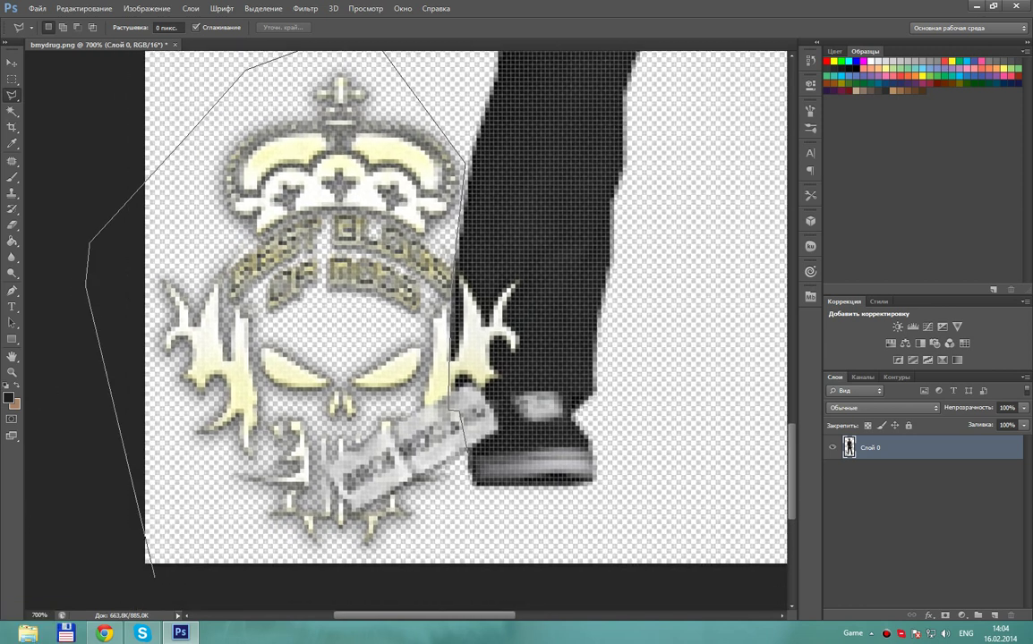
{"action": "mouse_move", "coordinate": [98, 217]}
{"action": "left_mouse_down"}
{"action": "mouse_move", "coordinate": [268, 564]}
{"action": "mouse_move", "coordinate": [461, 447]}
{"action": "left_mouse_up"}
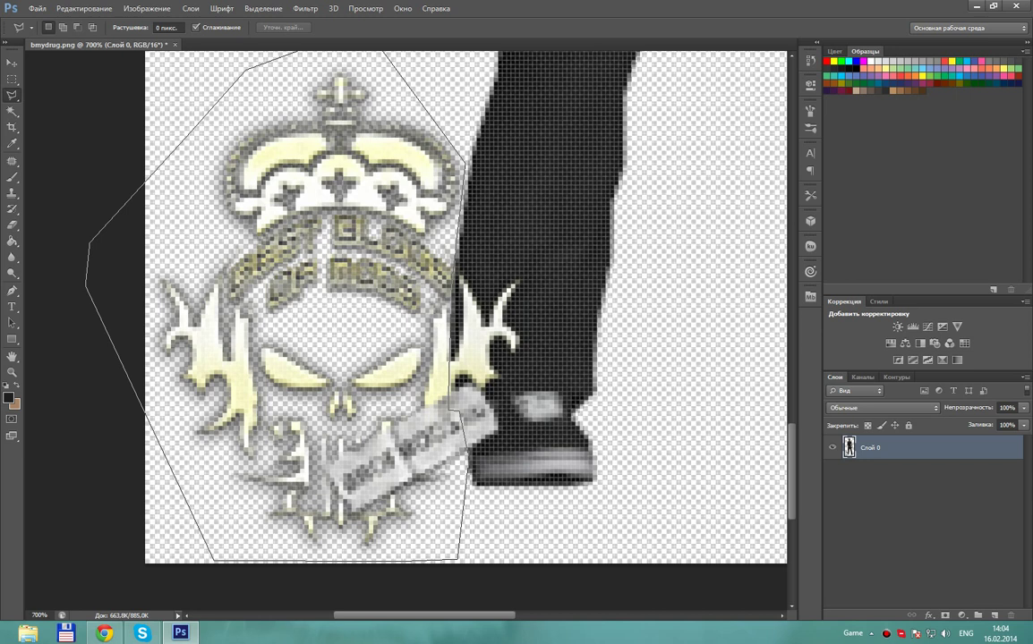
Erase the selected crown emblem and deselect.
{"action": "double_click", "coordinate": [419, 483]}
{"action": "key", "text": "Delete"}
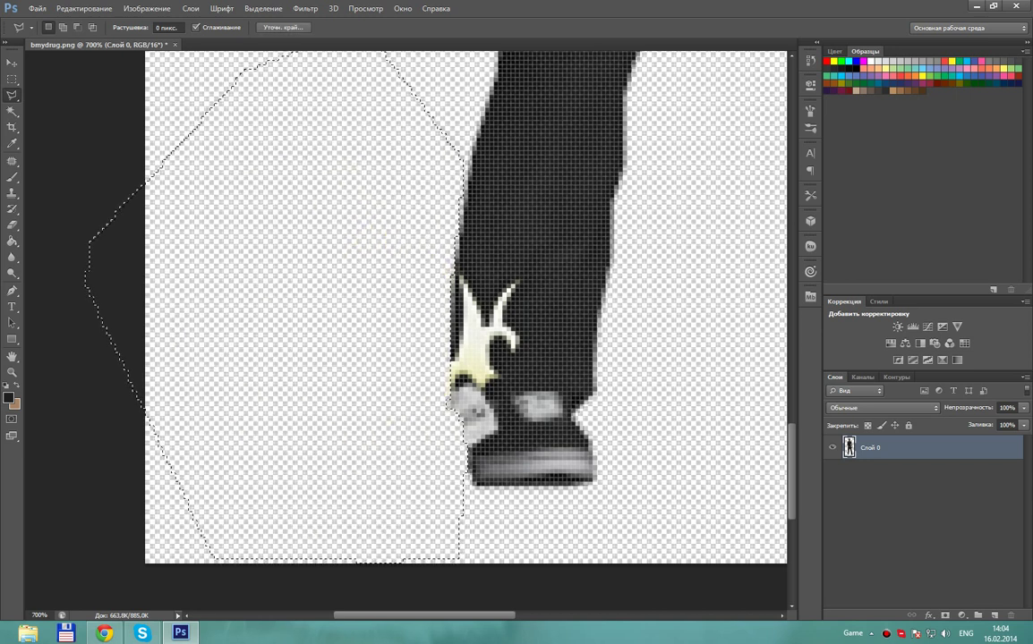
{"action": "key", "text": "m"}
{"action": "key", "text": "ctrl+d"}
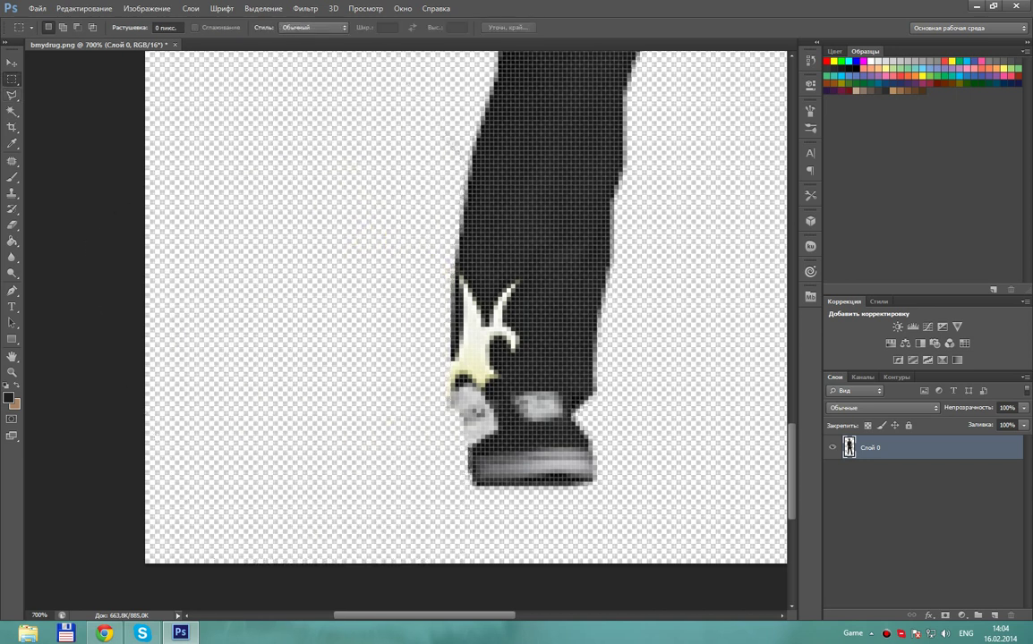
Select the Patch tool from the healing tool group.
{"action": "scroll", "coordinate": [466, 304], "scroll_direction": "right", "scroll_amount": 5}
{"action": "scroll", "coordinate": [466, 304], "scroll_direction": "up", "scroll_amount": 2}
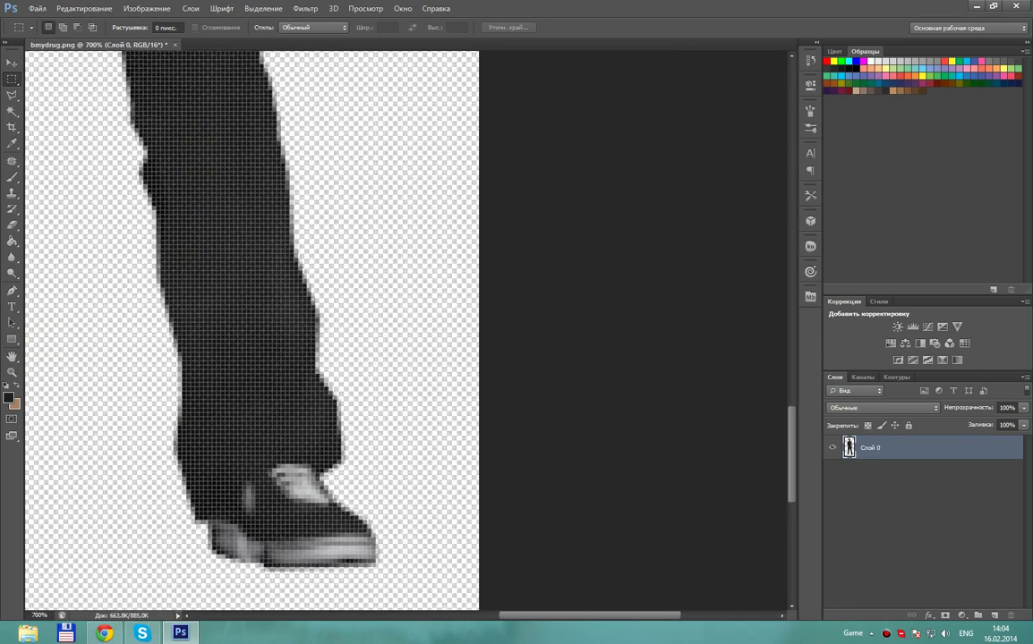
{"action": "scroll", "coordinate": [251, 331], "scroll_direction": "up", "scroll_amount": 3}
{"action": "scroll", "coordinate": [251, 331], "scroll_direction": "up", "scroll_amount": 3}
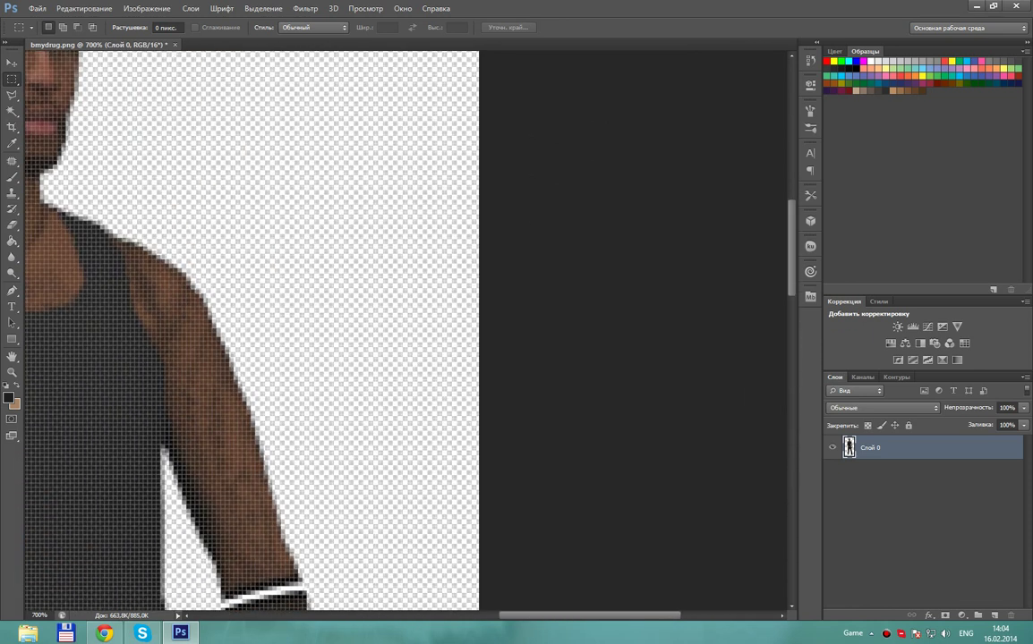
{"action": "scroll", "coordinate": [251, 331], "scroll_direction": "down", "scroll_amount": 3}
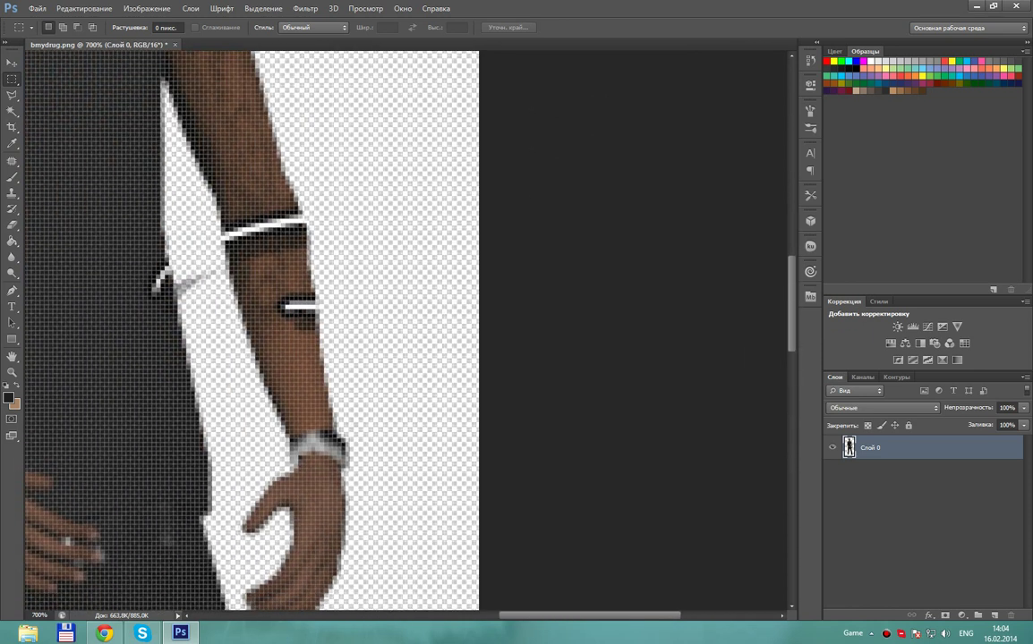
{"action": "scroll", "coordinate": [317, 331], "scroll_direction": "left", "scroll_amount": 2}
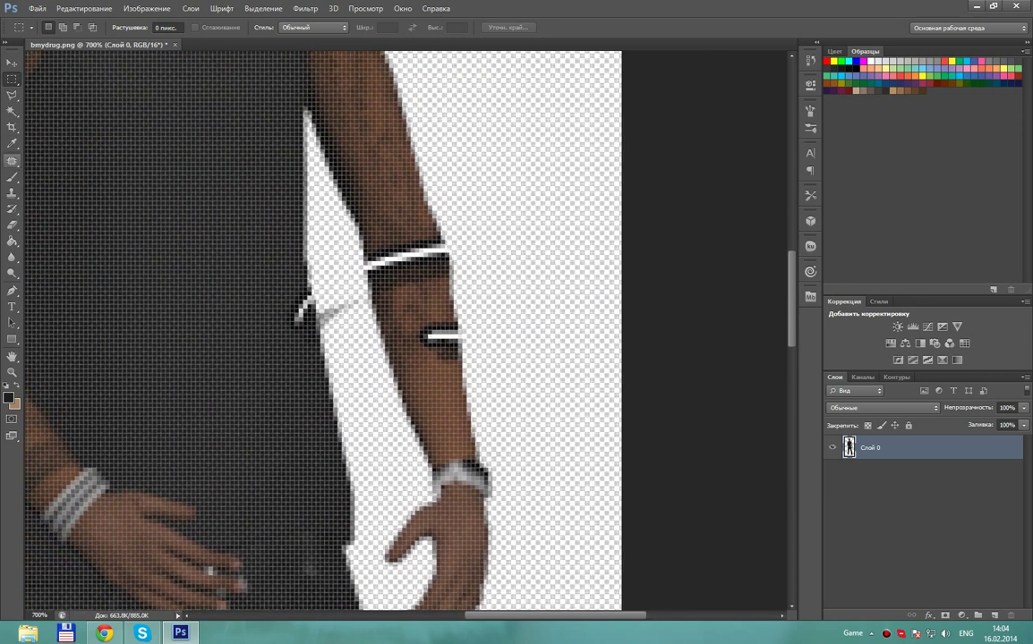
{"action": "left_click", "coordinate": [12, 160]}
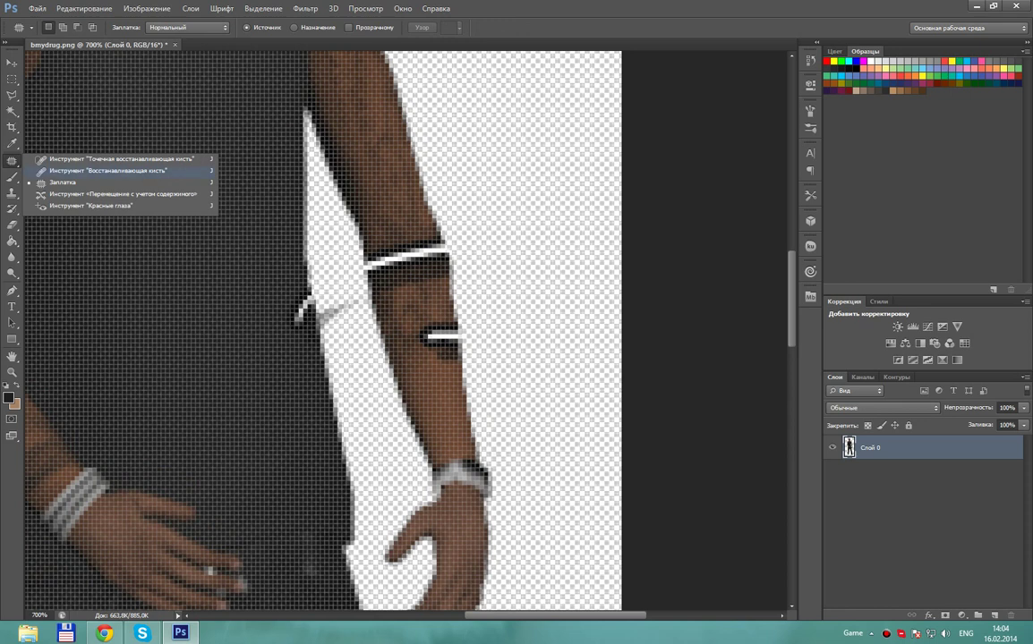
{"action": "left_click", "coordinate": [63, 182]}
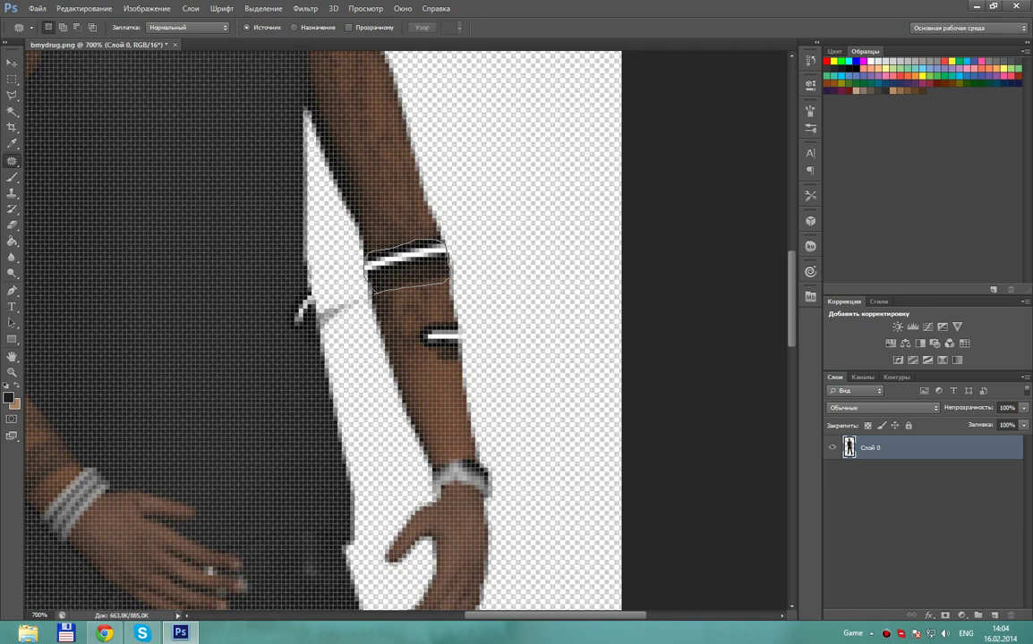
Patch away the white armband, the dark spot and the sleeve-edge marks on the forearm.
{"action": "left_click_drag", "start_coordinate": [372, 292], "coordinate": [387, 197]}
{"action": "key", "text": "ctrl+d"}
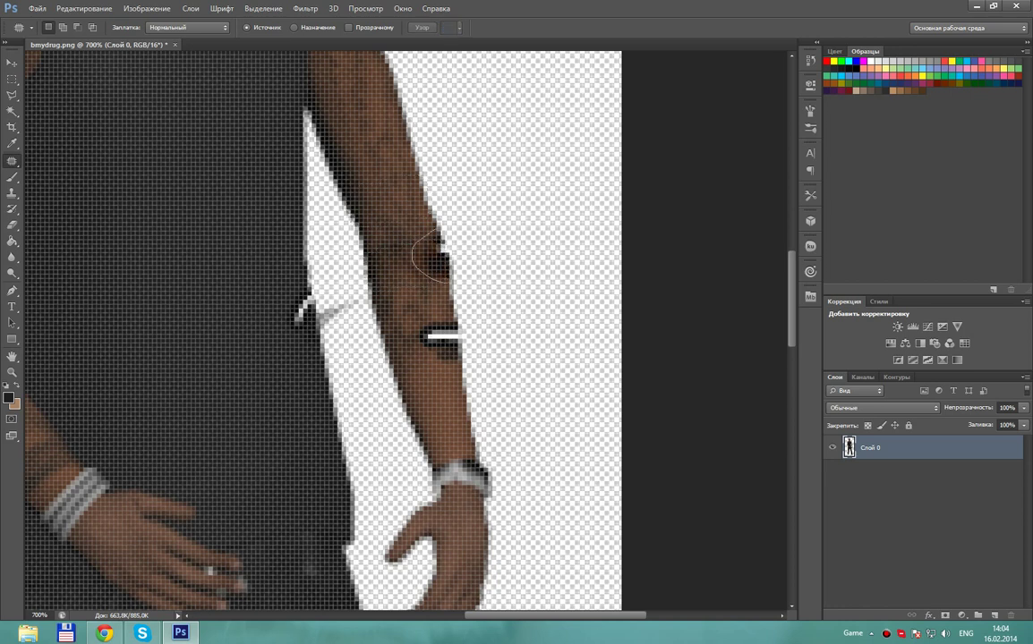
{"action": "left_click_drag", "start_coordinate": [441, 234], "coordinate": [385, 179]}
{"action": "key", "text": "ctrl+d"}
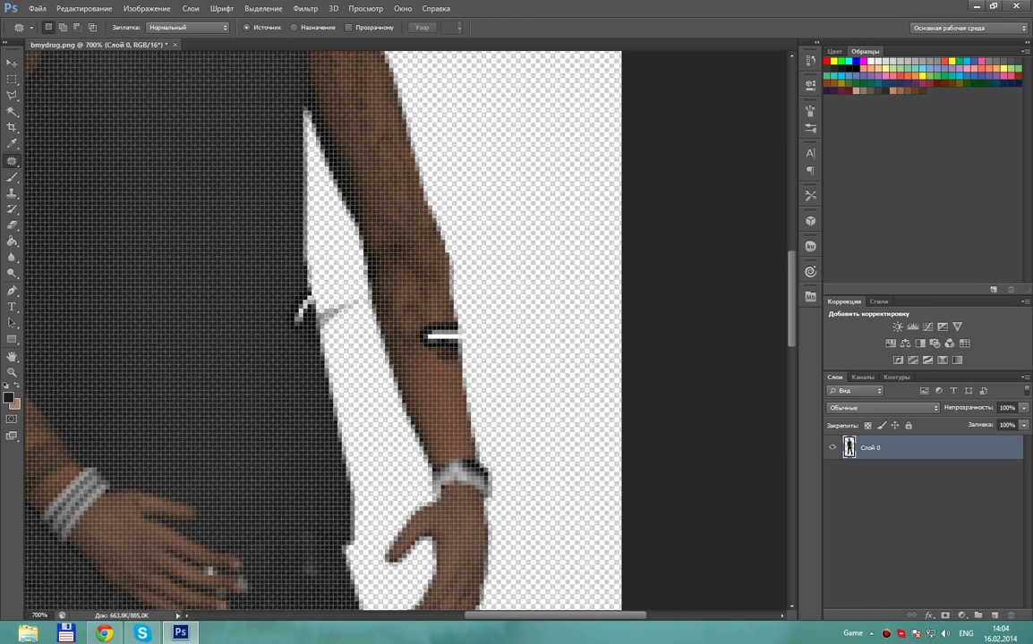
{"action": "mouse_move", "coordinate": [371, 299]}
{"action": "left_mouse_down"}
{"action": "mouse_move", "coordinate": [345, 224]}
{"action": "mouse_move", "coordinate": [345, 146]}
{"action": "left_mouse_up"}
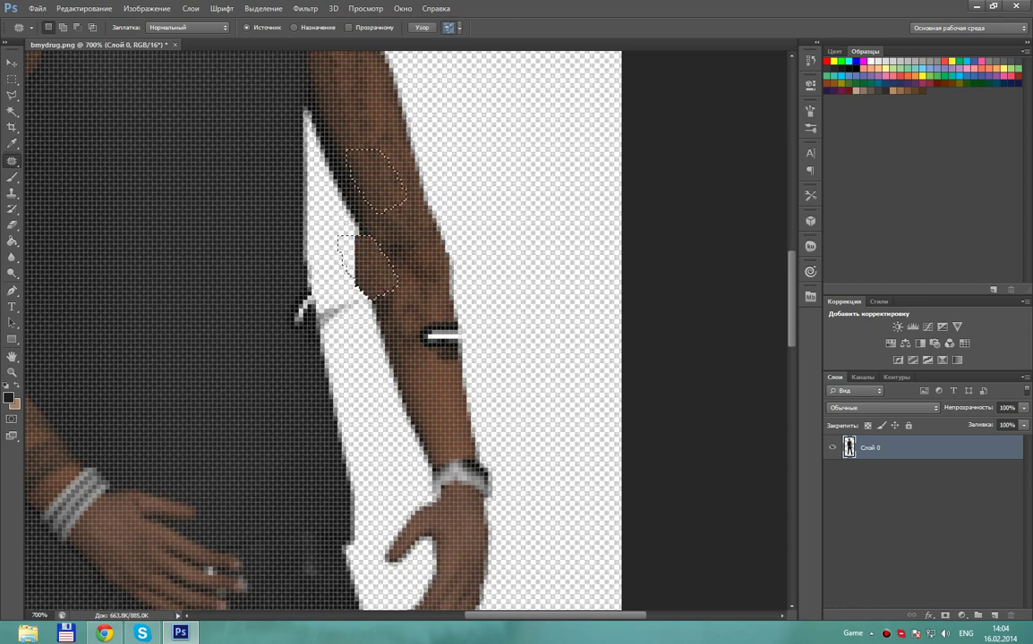
{"action": "key", "text": "ctrl+d"}
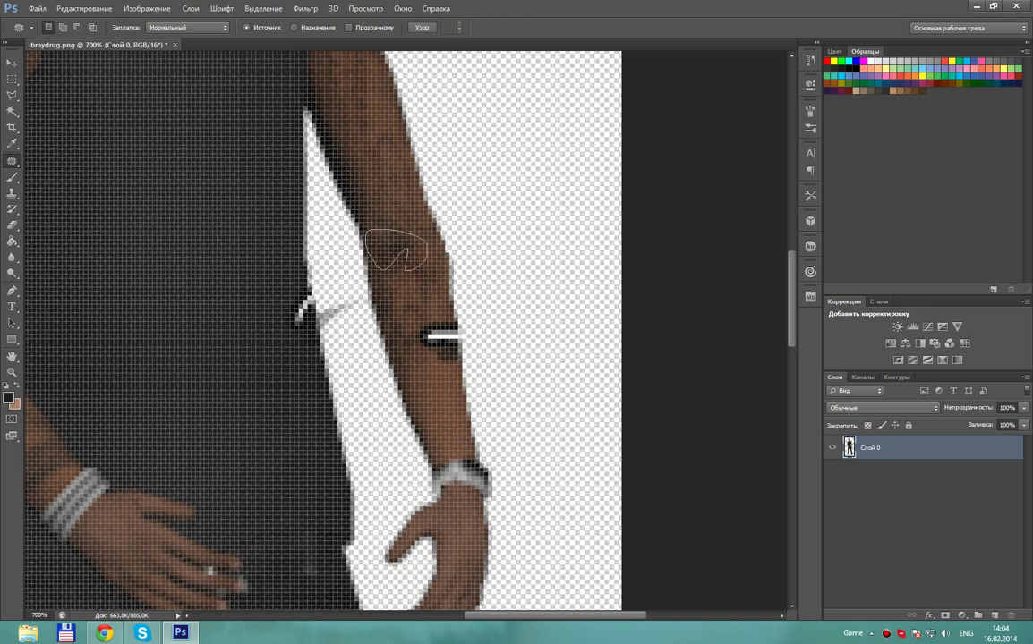
{"action": "mouse_move", "coordinate": [407, 249]}
{"action": "left_mouse_down"}
{"action": "mouse_move", "coordinate": [369, 243]}
{"action": "mouse_move", "coordinate": [353, 183]}
{"action": "left_mouse_up"}
{"action": "key", "text": "ctrl+d"}
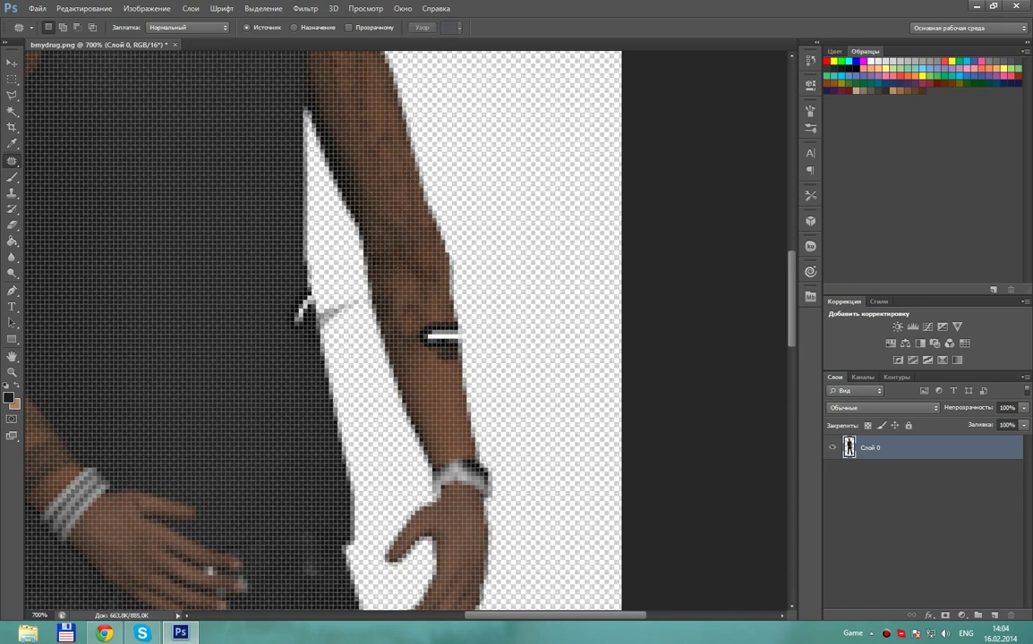
Patch the white mark and dark spot on the lower forearm with nearby skin.
{"action": "scroll", "coordinate": [322, 331], "scroll_direction": "up", "scroll_amount": 2}
{"action": "mouse_move", "coordinate": [452, 336]}
{"action": "left_mouse_down"}
{"action": "mouse_move", "coordinate": [448, 394]}
{"action": "mouse_move", "coordinate": [403, 318]}
{"action": "left_mouse_up"}
{"action": "key", "text": "ctrl+d"}
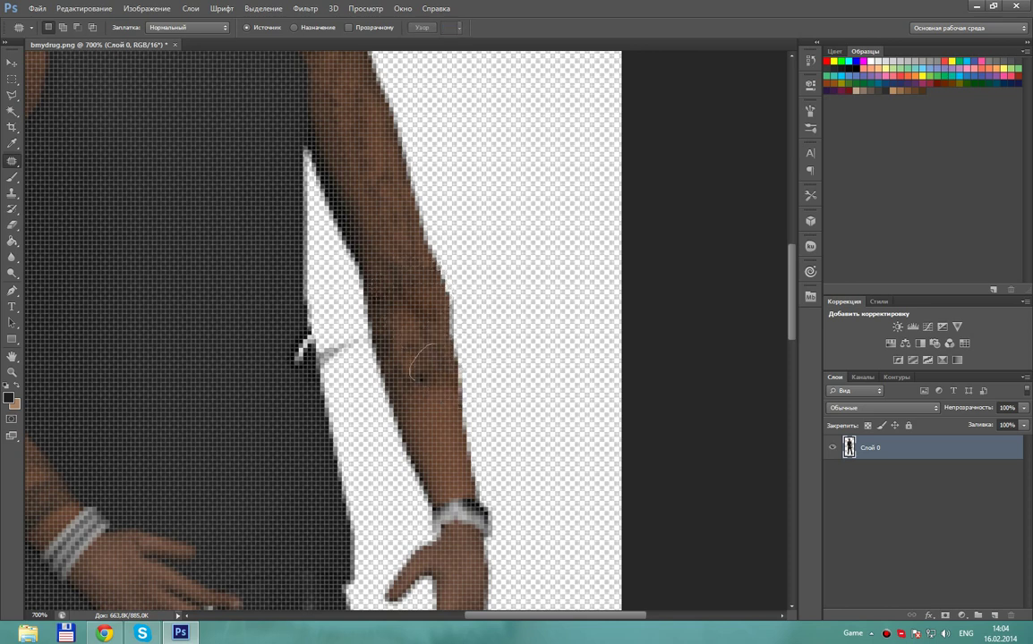
{"action": "left_click_drag", "start_coordinate": [413, 380], "coordinate": [433, 345]}
{"action": "left_click_drag", "start_coordinate": [420, 363], "coordinate": [380, 326]}
{"action": "key", "text": "ctrl+d"}
Patch the bright spot on the trouser leg with surrounding trouser texture.
{"action": "scroll", "coordinate": [309, 509], "scroll_direction": "down", "scroll_amount": 2}
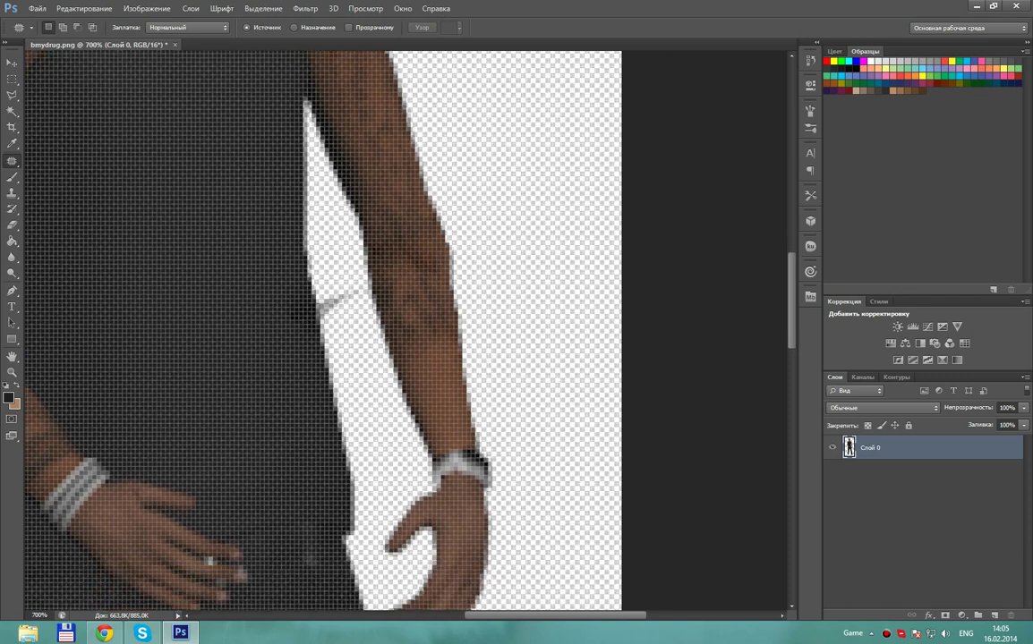
{"action": "scroll", "coordinate": [309, 509], "scroll_direction": "down", "scroll_amount": 3}
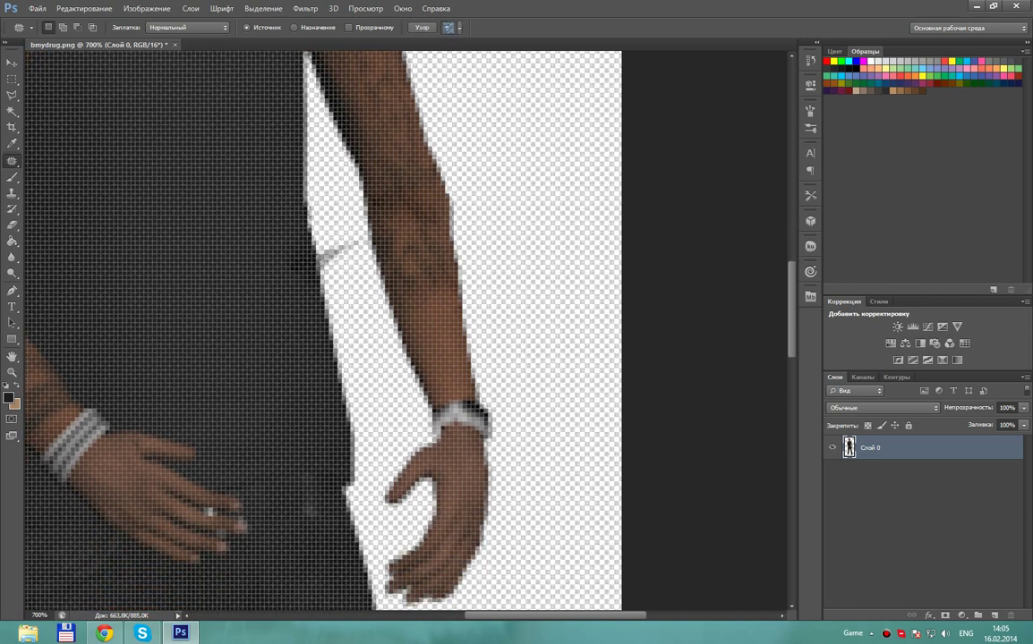
{"action": "scroll", "coordinate": [309, 224], "scroll_direction": "down", "scroll_amount": 3}
{"action": "scroll", "coordinate": [309, 223], "scroll_direction": "down", "scroll_amount": 4}
{"action": "scroll", "coordinate": [308, 224], "scroll_direction": "down", "scroll_amount": 2}
{"action": "scroll", "coordinate": [309, 224], "scroll_direction": "down", "scroll_amount": 10}
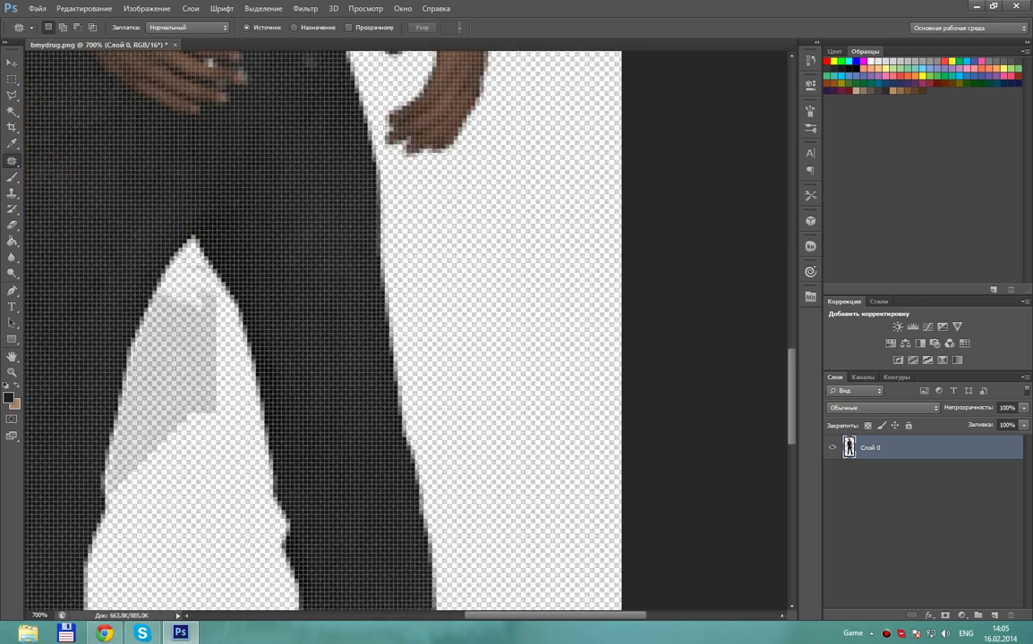
{"action": "scroll", "coordinate": [309, 224], "scroll_direction": "down", "scroll_amount": 10}
{"action": "scroll", "coordinate": [402, 277], "scroll_direction": "down", "scroll_amount": 1}
{"action": "scroll", "coordinate": [403, 277], "scroll_direction": "left", "scroll_amount": 5}
{"action": "scroll", "coordinate": [403, 277], "scroll_direction": "left", "scroll_amount": 5}
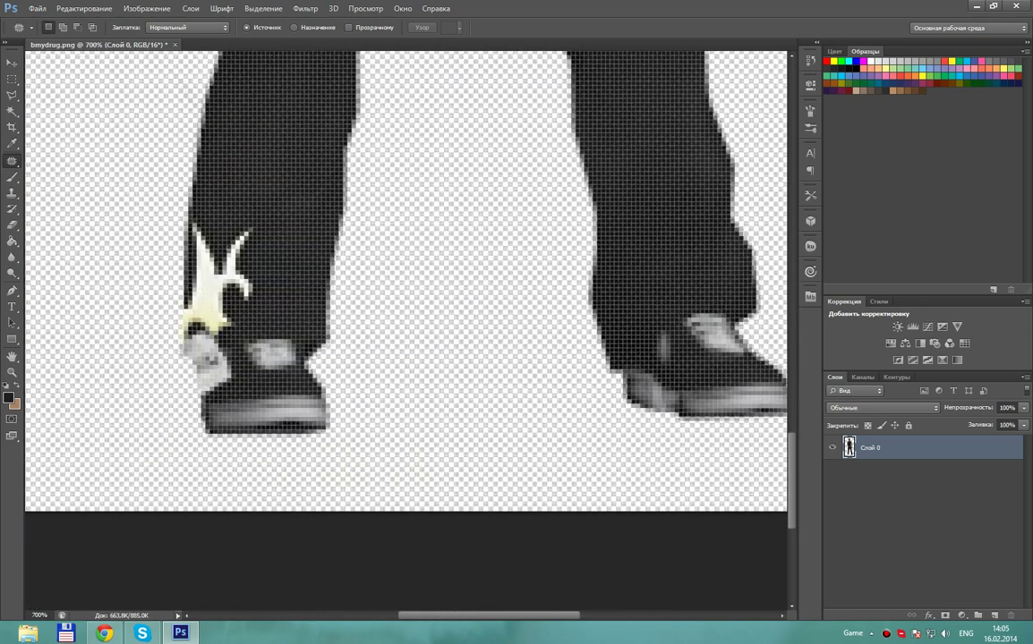
{"action": "left_click_drag", "start_coordinate": [255, 327], "coordinate": [204, 212]}
{"action": "left_click_drag", "start_coordinate": [235, 269], "coordinate": [238, 183]}
{"action": "key", "text": "ctrl+d"}
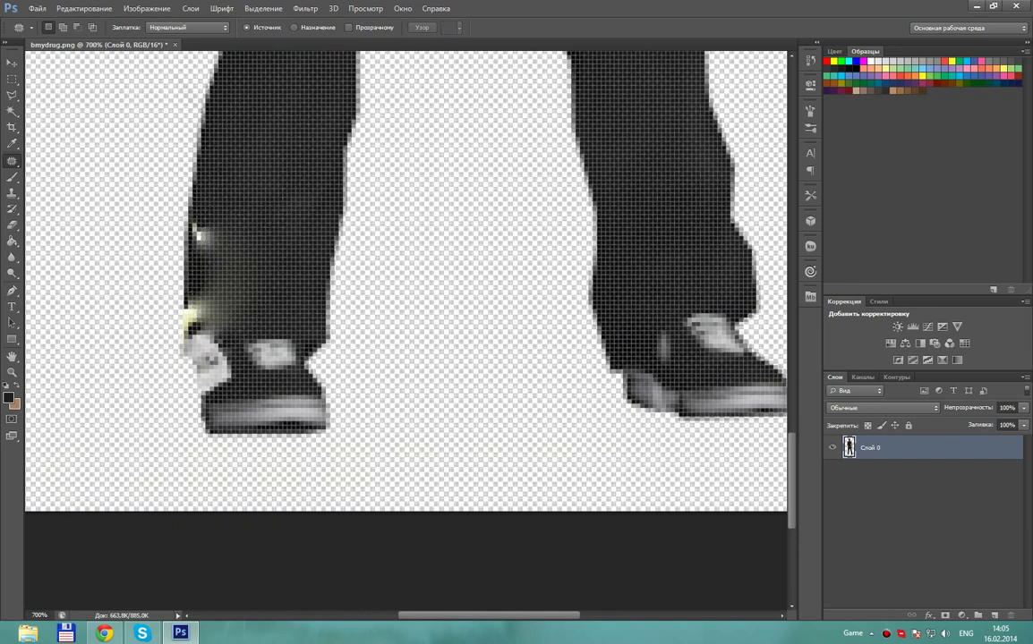
Try patching the flower mark on the trouser cuff, then drop the selection.
{"action": "left_click_drag", "start_coordinate": [237, 192], "coordinate": [183, 299]}
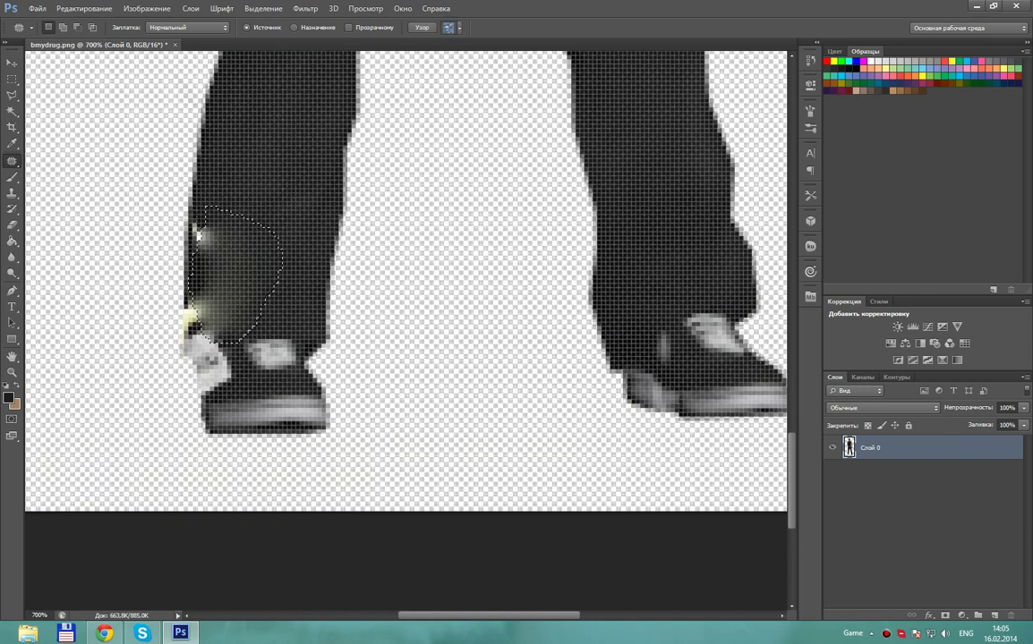
{"action": "left_click_drag", "start_coordinate": [215, 259], "coordinate": [192, 242]}
{"action": "key", "text": "m"}
{"action": "key", "text": "ctrl+d"}
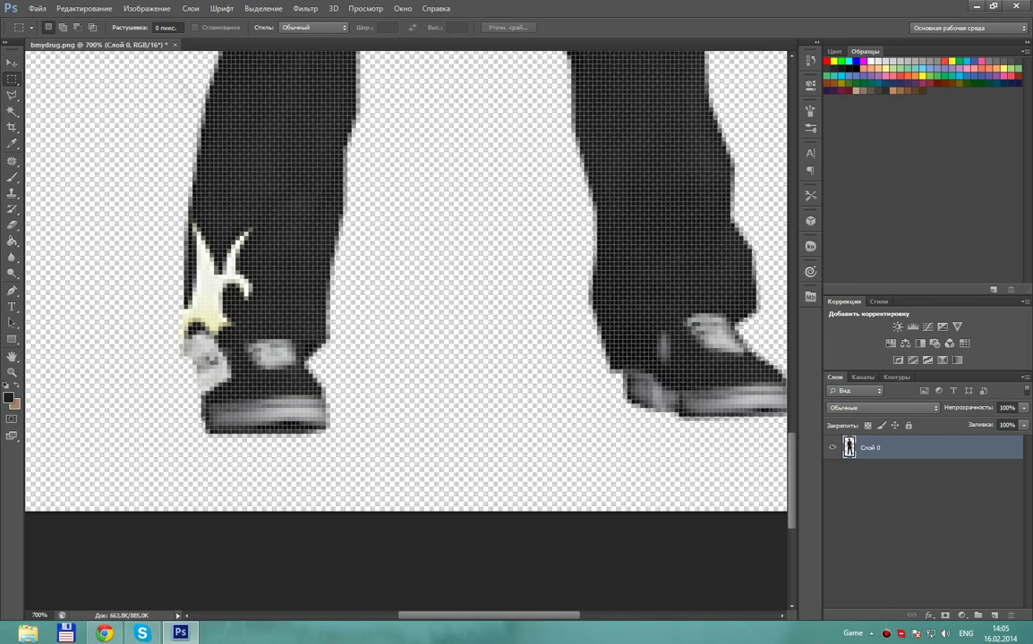
{"action": "scroll", "coordinate": [403, 278], "scroll_direction": "left", "scroll_amount": 3}
Zoom in closely on the flower at the trouser cuff.
{"action": "key", "text": "z"}
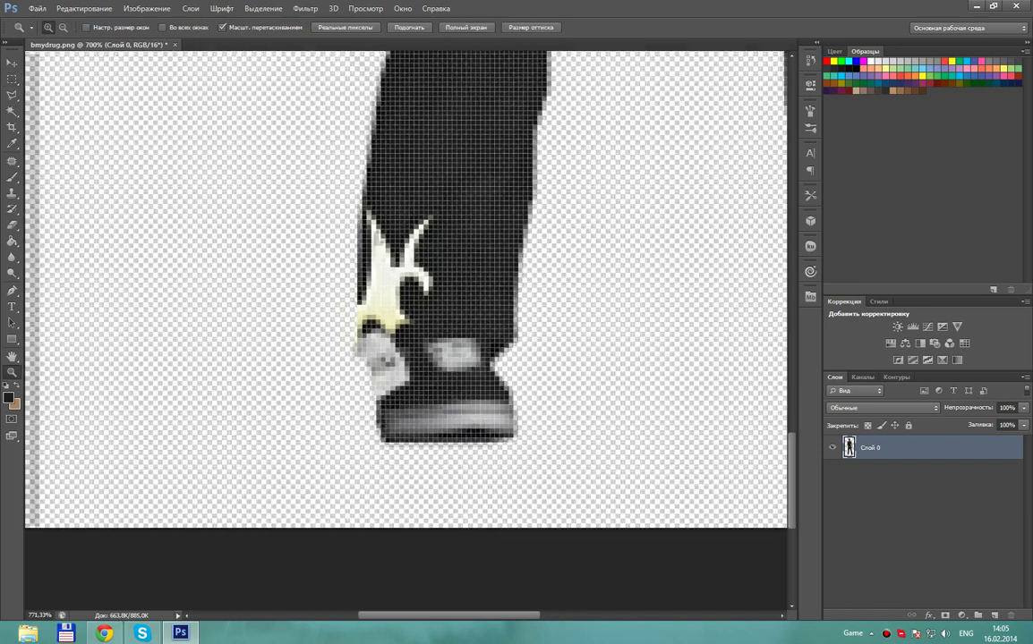
{"action": "left_click_drag", "start_coordinate": [289, 326], "coordinate": [376, 325]}
{"action": "scroll", "coordinate": [403, 322], "scroll_direction": "up", "scroll_amount": 3}
{"action": "scroll", "coordinate": [407, 327], "scroll_direction": "right", "scroll_amount": 5}
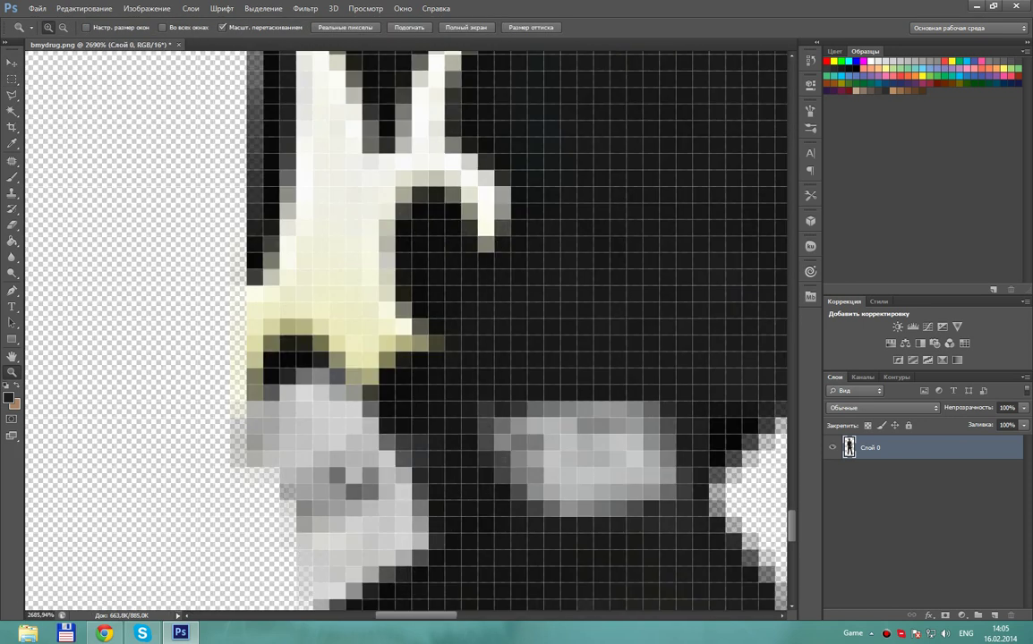
{"action": "scroll", "coordinate": [407, 327], "scroll_direction": "up", "scroll_amount": 2}
{"action": "scroll", "coordinate": [407, 327], "scroll_direction": "up", "scroll_amount": 2}
{"action": "scroll", "coordinate": [407, 326], "scroll_direction": "up", "scroll_amount": 3}
Set a 12 px soft brush and paint dark over the flower's white petals.
{"action": "key", "text": "b"}
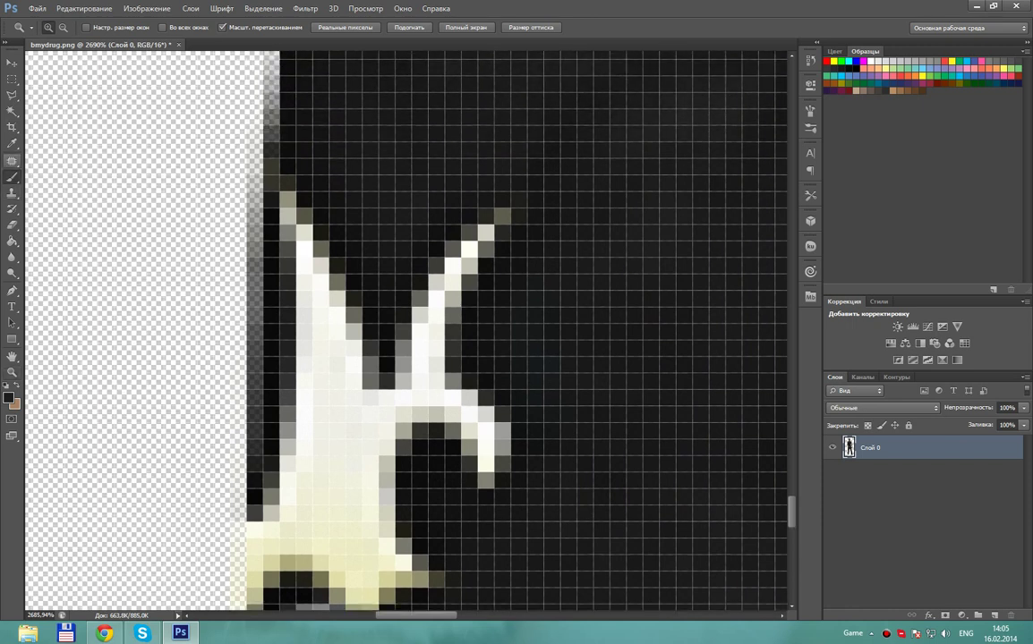
{"action": "right_click", "coordinate": [560, 284]}
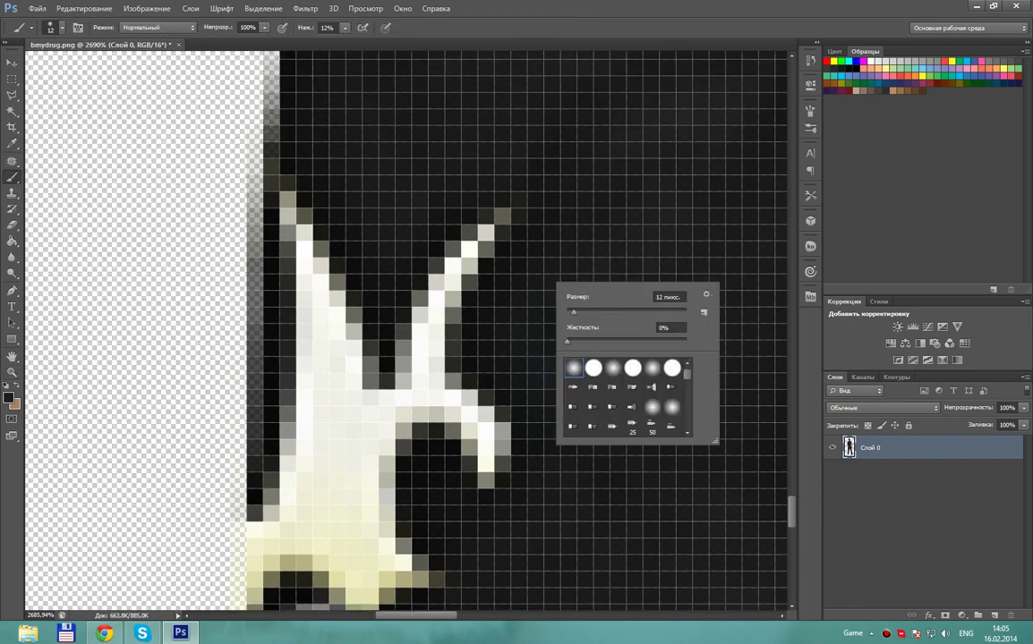
{"action": "key", "text": "Escape"}
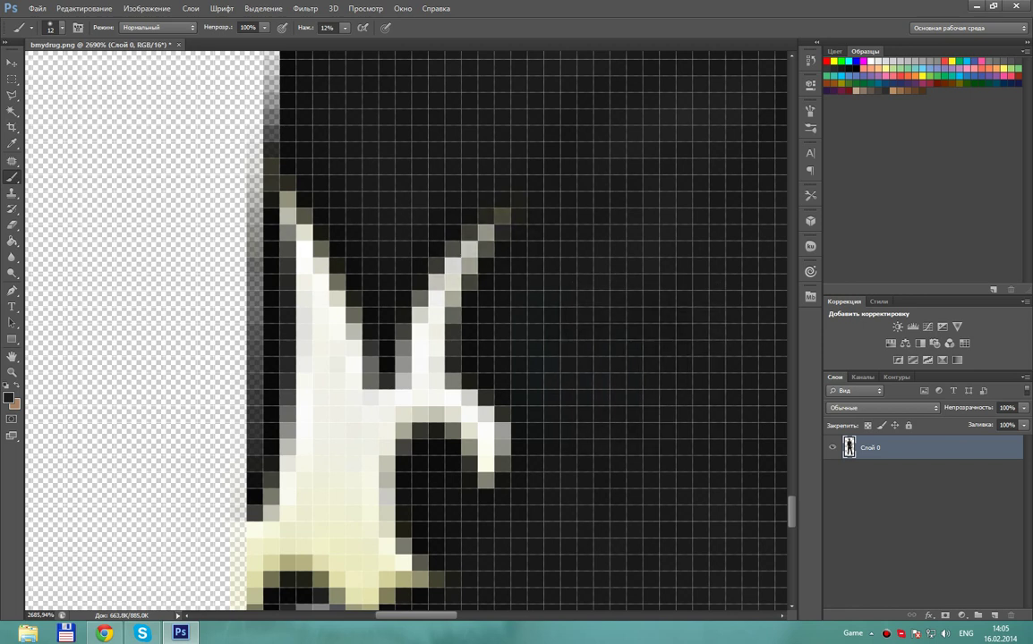
{"action": "mouse_move", "coordinate": [438, 212]}
{"action": "left_mouse_down"}
{"action": "mouse_move", "coordinate": [358, 304]}
{"action": "mouse_move", "coordinate": [403, 429]}
{"action": "mouse_move", "coordinate": [394, 358]}
{"action": "mouse_move", "coordinate": [304, 286]}
{"action": "left_mouse_up"}
{"action": "left_click_drag", "start_coordinate": [295, 233], "coordinate": [304, 393]}
{"action": "scroll", "coordinate": [447, 340], "scroll_direction": "down", "scroll_amount": 3}
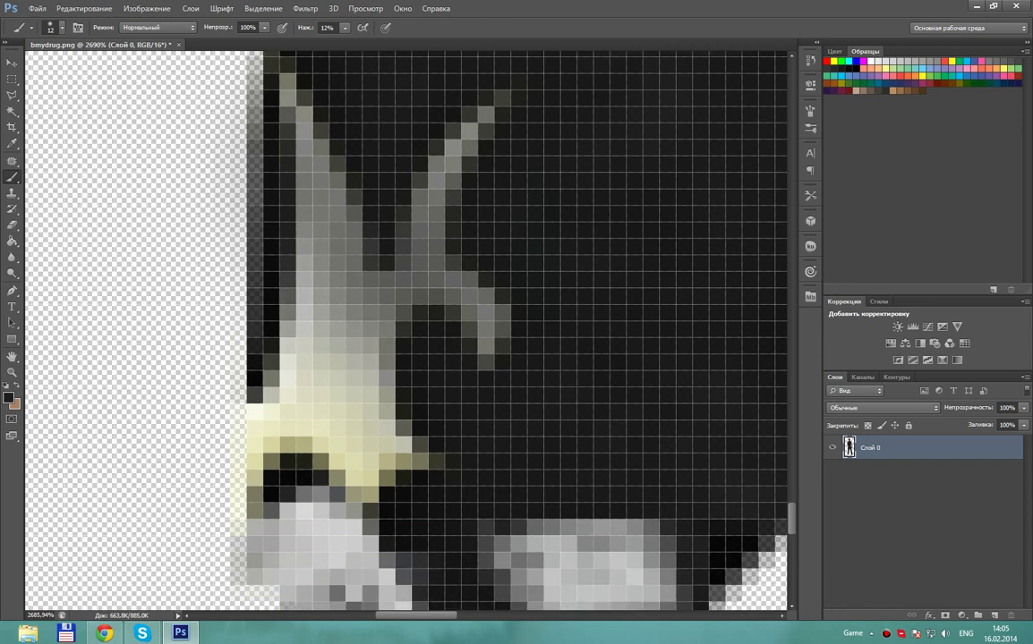
{"action": "mouse_move", "coordinate": [268, 304]}
{"action": "left_mouse_down"}
{"action": "mouse_move", "coordinate": [295, 465]}
{"action": "mouse_move", "coordinate": [358, 483]}
{"action": "mouse_move", "coordinate": [376, 197]}
{"action": "left_mouse_up"}
Darken the flower's remaining light petals and stem area.
{"action": "mouse_move", "coordinate": [295, 206]}
{"action": "left_mouse_down"}
{"action": "mouse_move", "coordinate": [286, 305]}
{"action": "mouse_move", "coordinate": [295, 179]}
{"action": "left_mouse_up"}
{"action": "left_click_drag", "start_coordinate": [439, 108], "coordinate": [385, 206]}
{"action": "left_click_drag", "start_coordinate": [260, 76], "coordinate": [282, 165]}
{"action": "left_click_drag", "start_coordinate": [335, 326], "coordinate": [367, 421]}
{"action": "scroll", "coordinate": [492, 340], "scroll_direction": "down", "scroll_amount": 2}
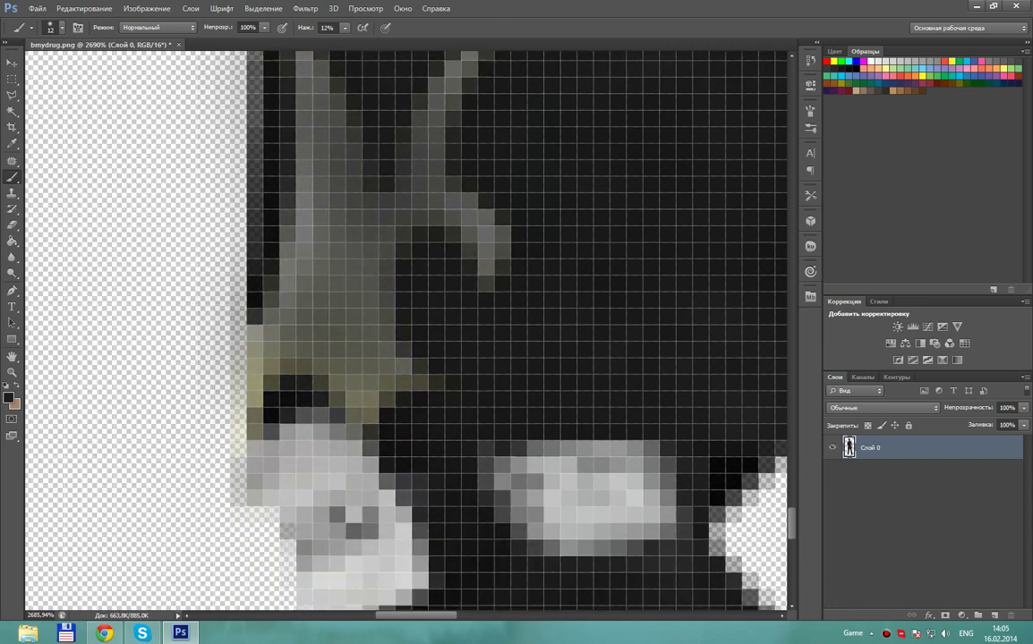
{"action": "left_click_drag", "start_coordinate": [269, 349], "coordinate": [340, 501]}
{"action": "left_click_drag", "start_coordinate": [241, 403], "coordinate": [367, 528]}
{"action": "scroll", "coordinate": [492, 340], "scroll_direction": "down", "scroll_amount": 3}
{"action": "left_click_drag", "start_coordinate": [251, 411], "coordinate": [380, 546]}
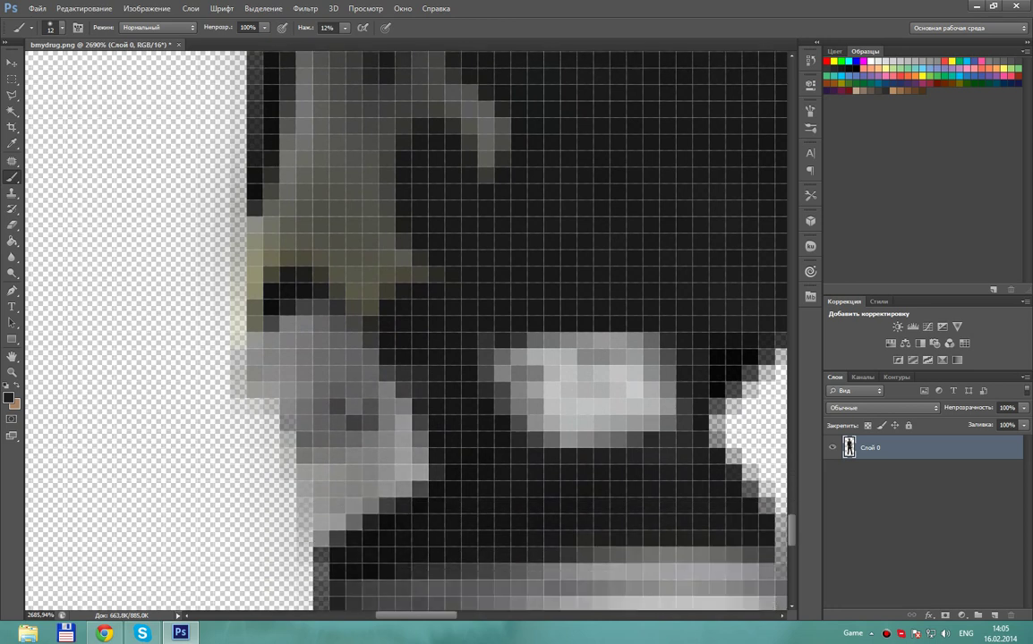
{"action": "left_click_drag", "start_coordinate": [304, 371], "coordinate": [384, 461]}
Darken the last light patches beside the shoe and zoom back out to the whole figure.
{"action": "left_click_drag", "start_coordinate": [448, 305], "coordinate": [608, 403]}
{"action": "left_click_drag", "start_coordinate": [501, 358], "coordinate": [689, 394]}
{"action": "left_click_drag", "start_coordinate": [313, 394], "coordinate": [295, 153]}
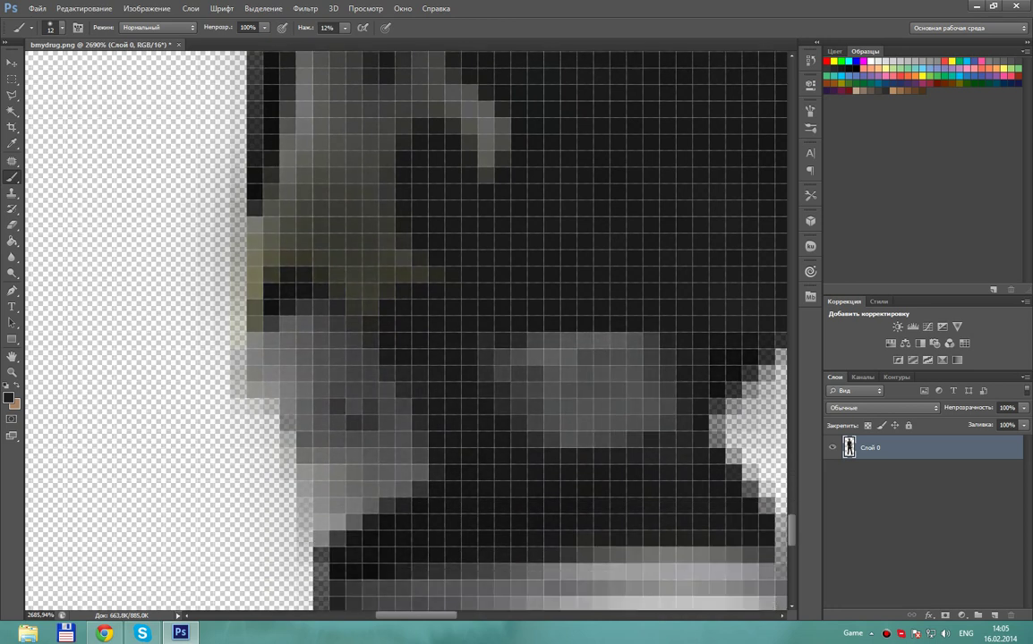
{"action": "scroll", "coordinate": [402, 331], "scroll_direction": "right", "scroll_amount": 3}
{"action": "scroll", "coordinate": [402, 331], "scroll_direction": "right", "scroll_amount": 3}
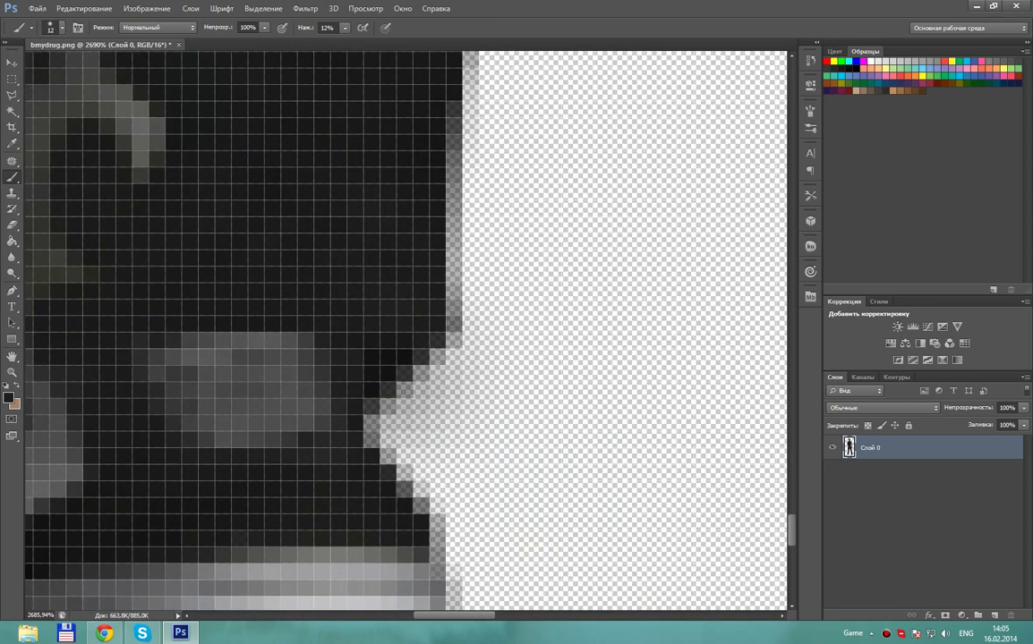
{"action": "left_click_drag", "start_coordinate": [215, 331], "coordinate": [357, 394]}
{"action": "key", "text": "z"}
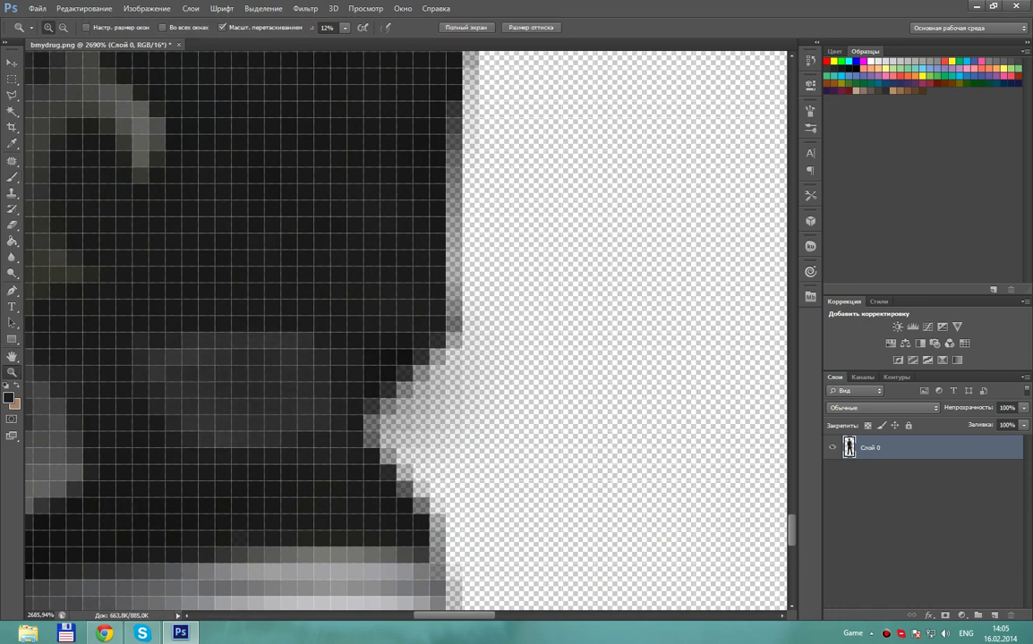
{"action": "left_click", "coordinate": [332, 27]}
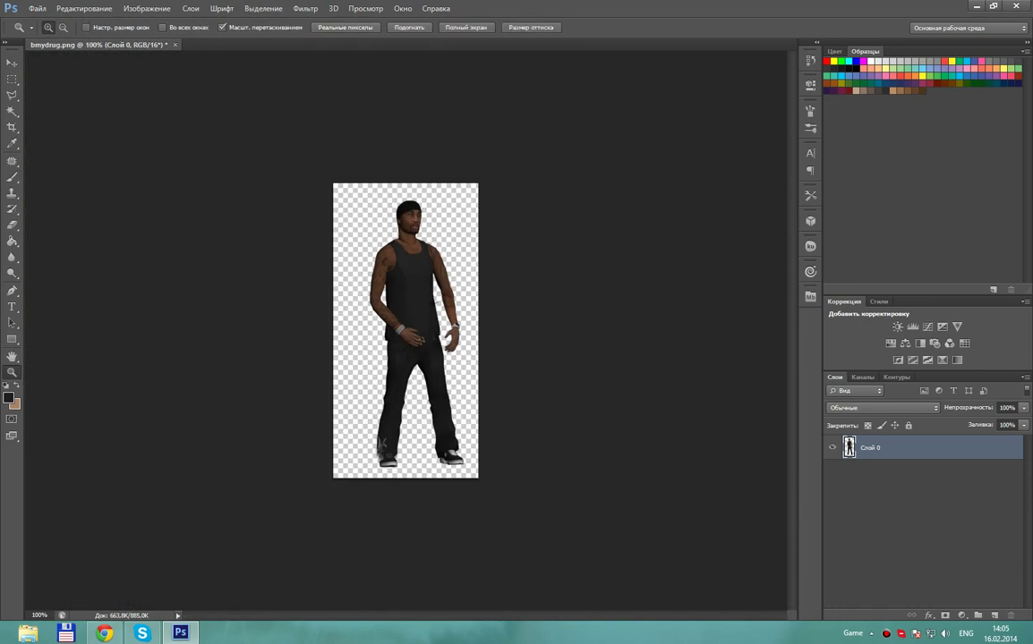
Zoom in on the feet and patch the grey ankle mark with trouser texture.
{"action": "left_click_drag", "start_coordinate": [388, 448], "coordinate": [388, 447]}
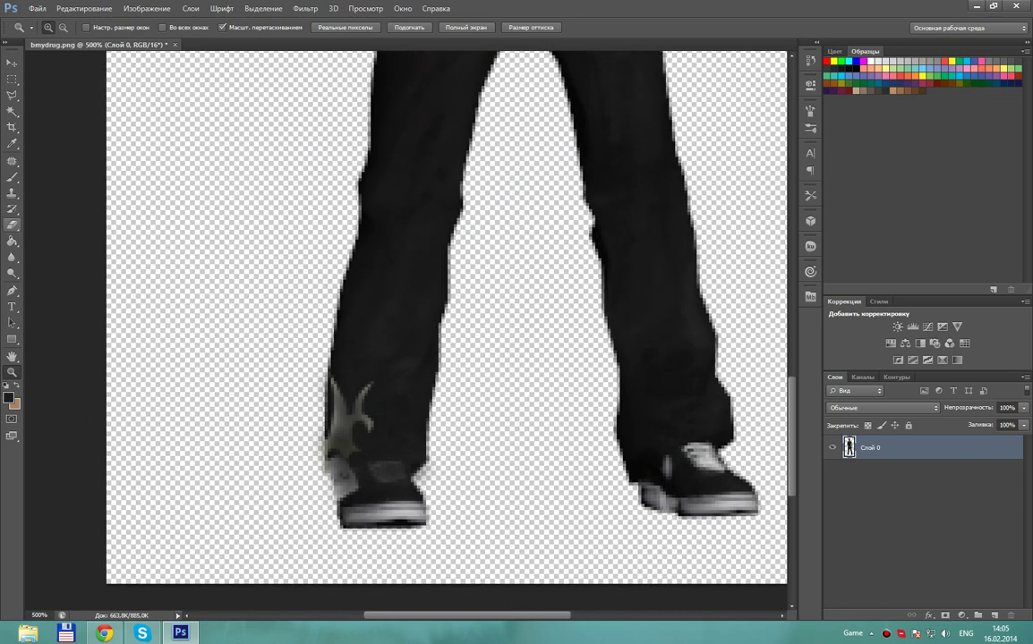
{"action": "key", "text": "b"}
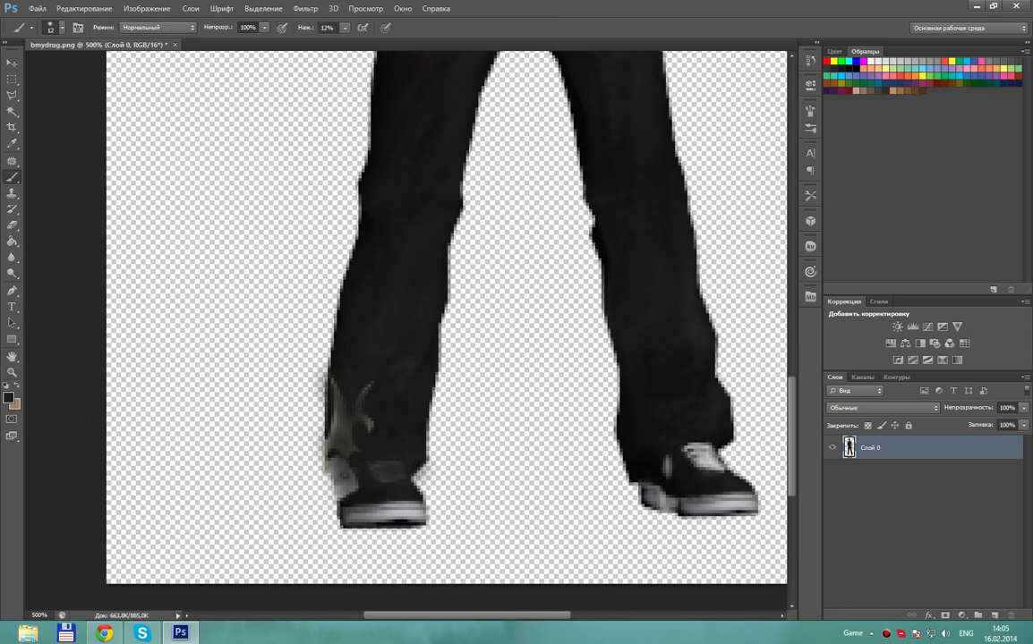
{"action": "left_click", "coordinate": [13, 161]}
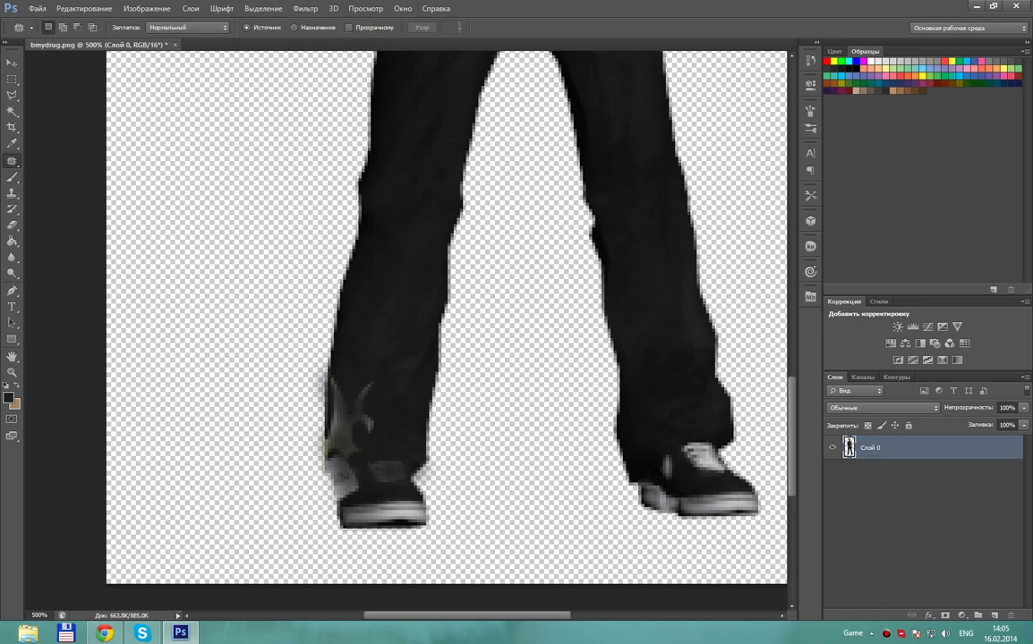
{"action": "mouse_move", "coordinate": [411, 481]}
{"action": "left_mouse_down"}
{"action": "mouse_move", "coordinate": [354, 462]}
{"action": "mouse_move", "coordinate": [368, 421]}
{"action": "mouse_move", "coordinate": [385, 444]}
{"action": "mouse_move", "coordinate": [333, 386]}
{"action": "left_mouse_up"}
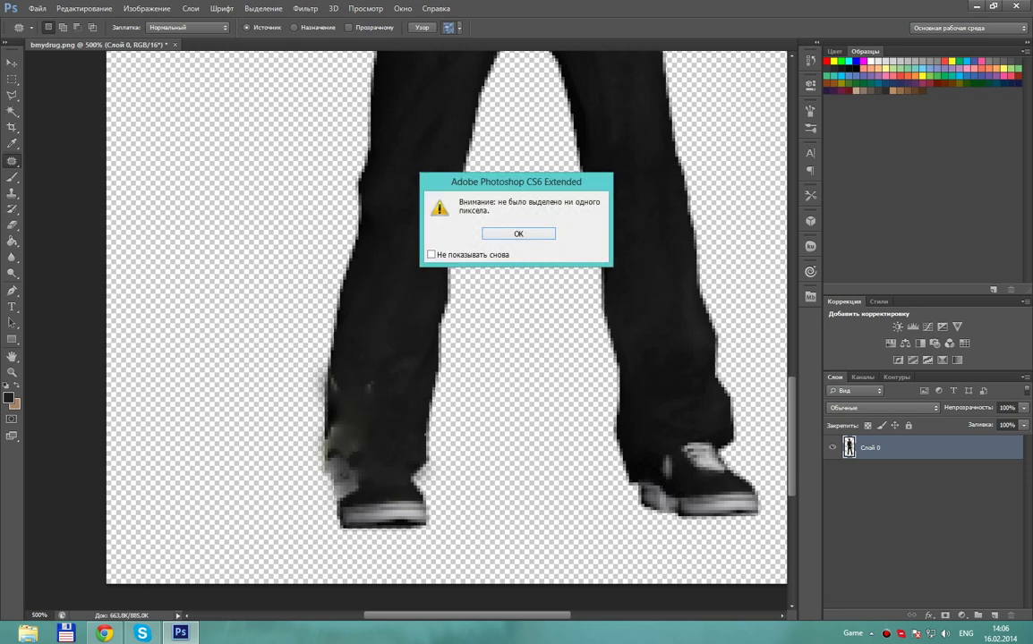
{"action": "key", "text": "Return"}
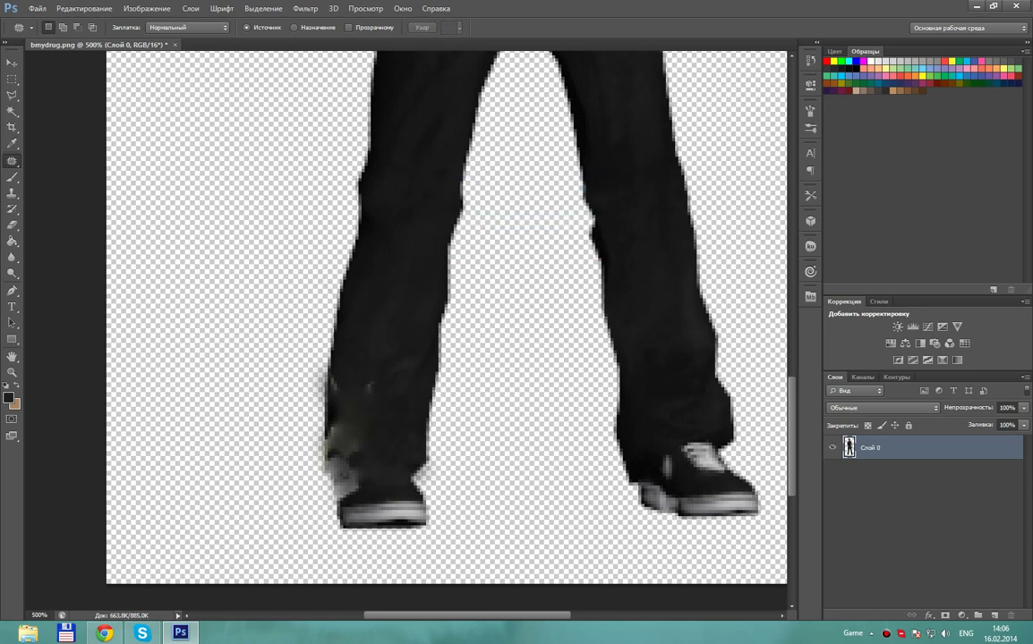
Patch the remaining pale and greenish ankle smudges with dark trouser fabric.
{"action": "mouse_move", "coordinate": [392, 356]}
{"action": "left_mouse_down"}
{"action": "mouse_move", "coordinate": [387, 394]}
{"action": "mouse_move", "coordinate": [395, 281]}
{"action": "left_mouse_up"}
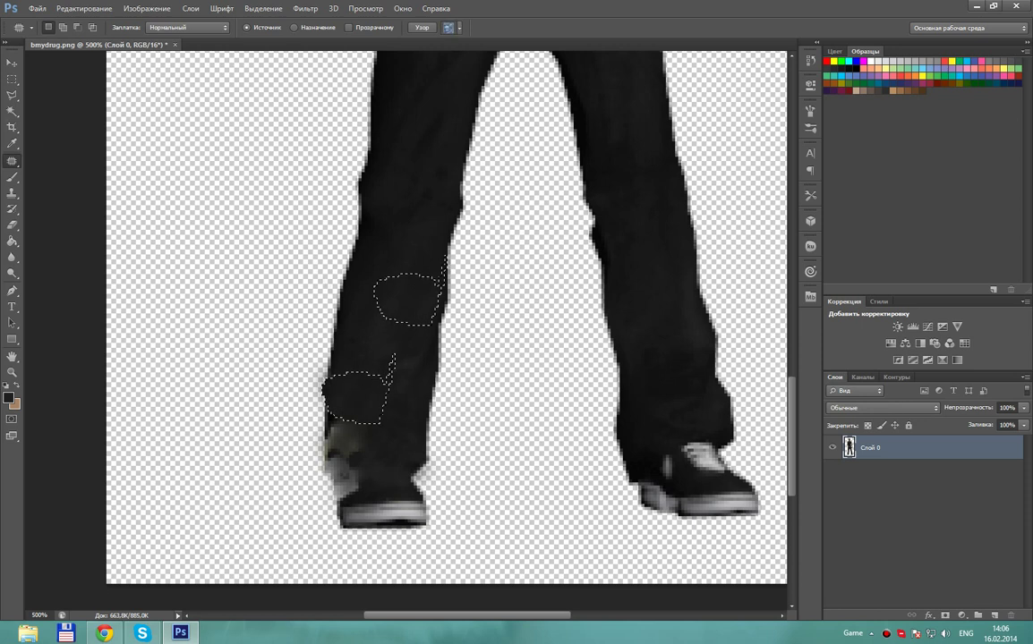
{"action": "key", "text": "ctrl+d"}
{"action": "left_click_drag", "start_coordinate": [335, 503], "coordinate": [340, 506]}
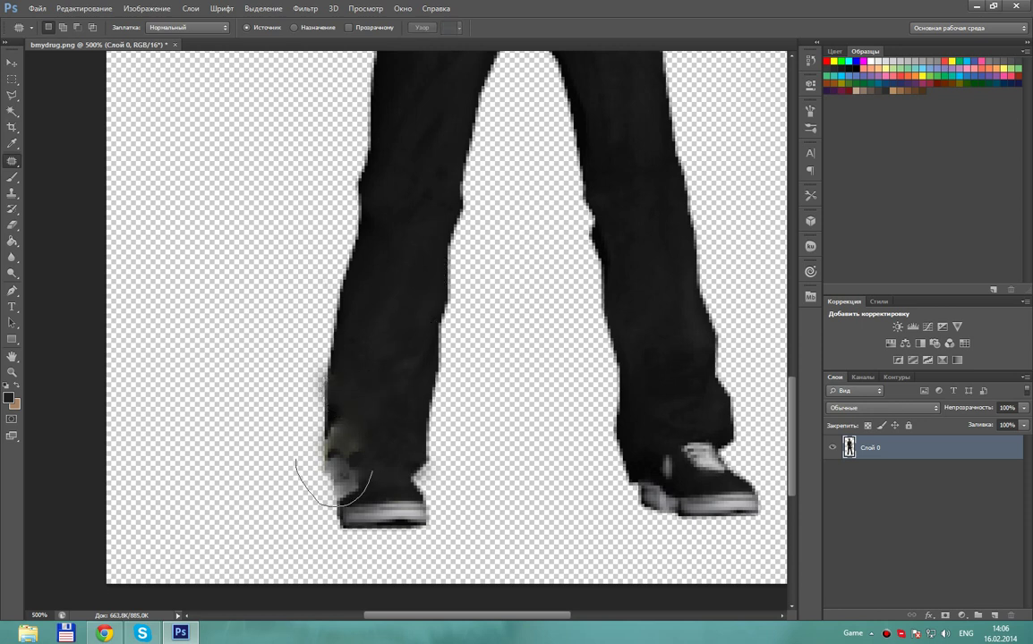
{"action": "left_click_drag", "start_coordinate": [349, 456], "coordinate": [344, 344]}
{"action": "key", "text": "ctrl+d"}
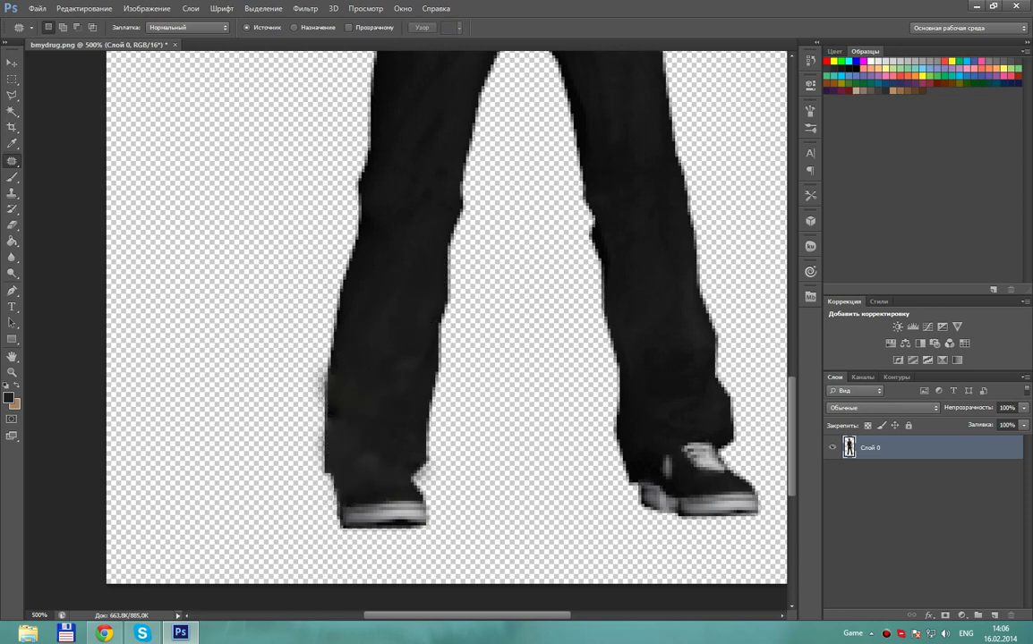
Return the view to 100% to see the whole figure.
{"action": "scroll", "coordinate": [446, 317], "scroll_direction": "down", "scroll_amount": 2}
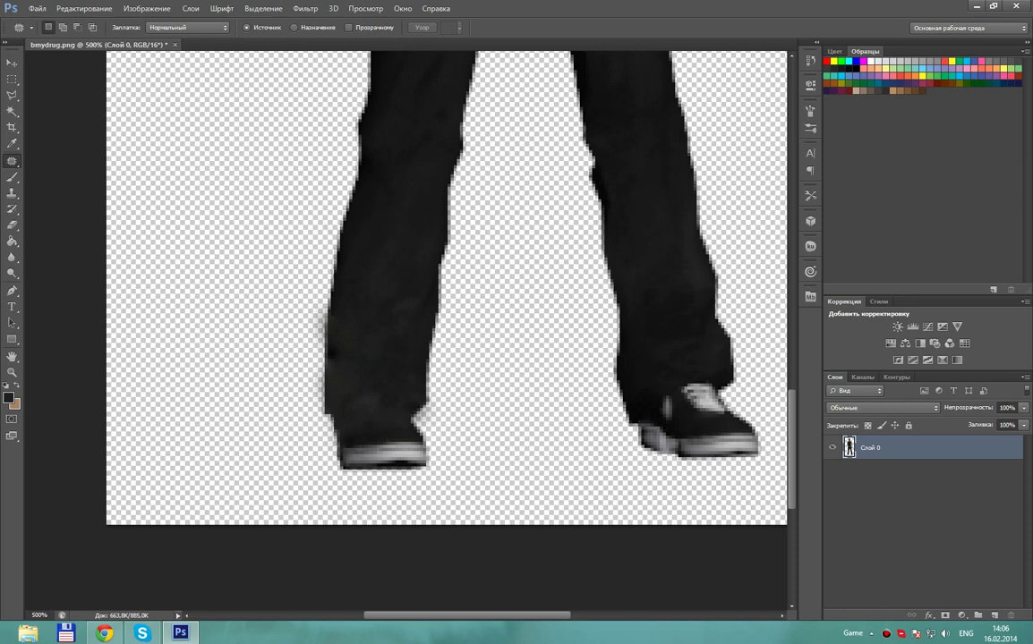
{"action": "key", "text": "z"}
{"action": "key", "text": "ctrl+1"}
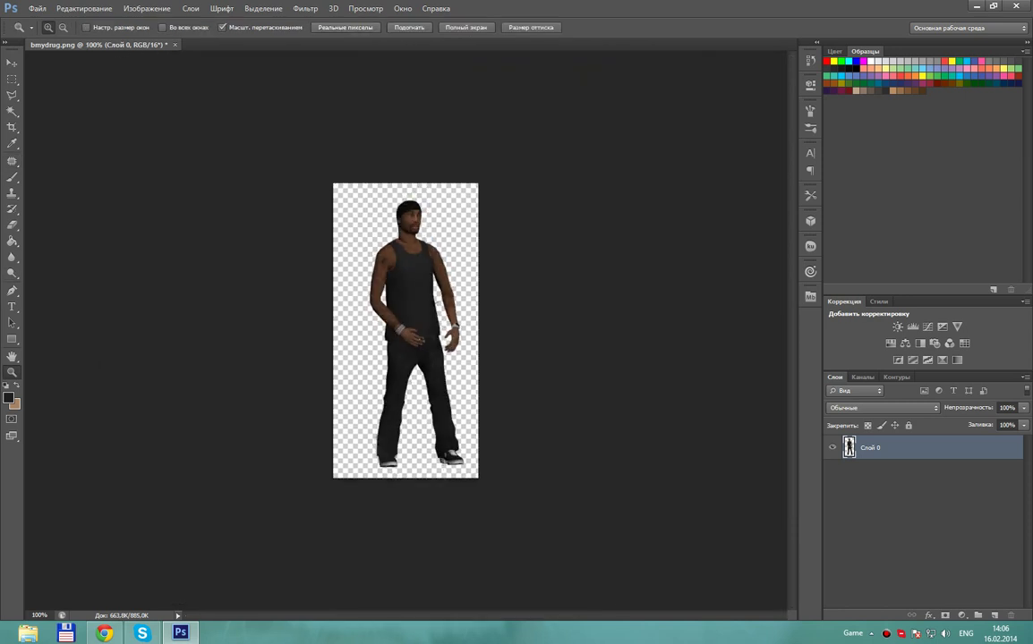
Zoom in on the torso-arm gap and outline the grey stray pixels with the Polygonal Lasso.
{"action": "left_click_drag", "start_coordinate": [431, 305], "coordinate": [537, 305]}
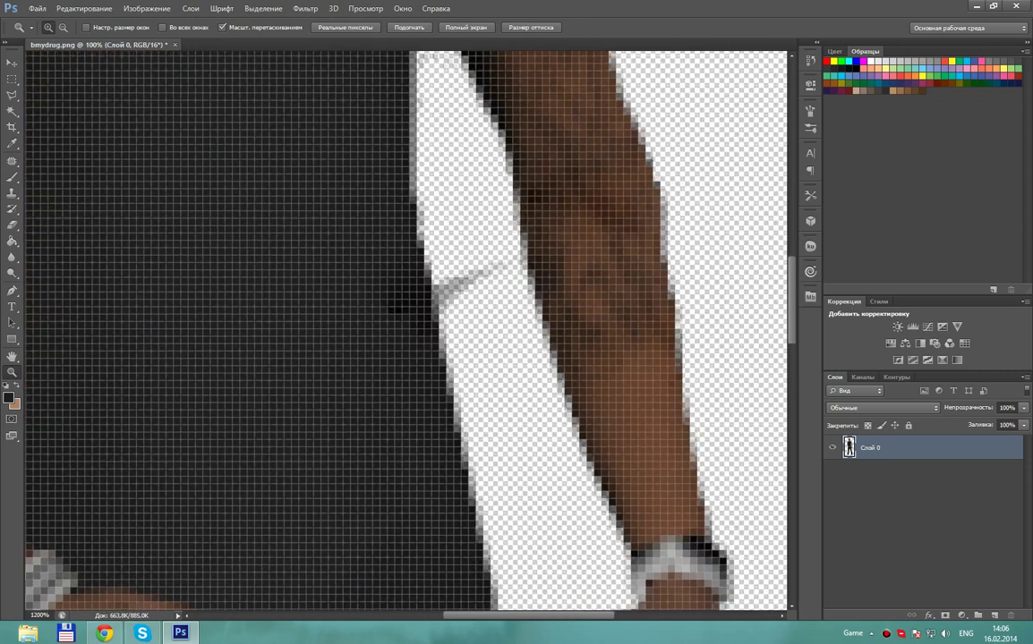
{"action": "left_click_drag", "start_coordinate": [476, 313], "coordinate": [554, 314]}
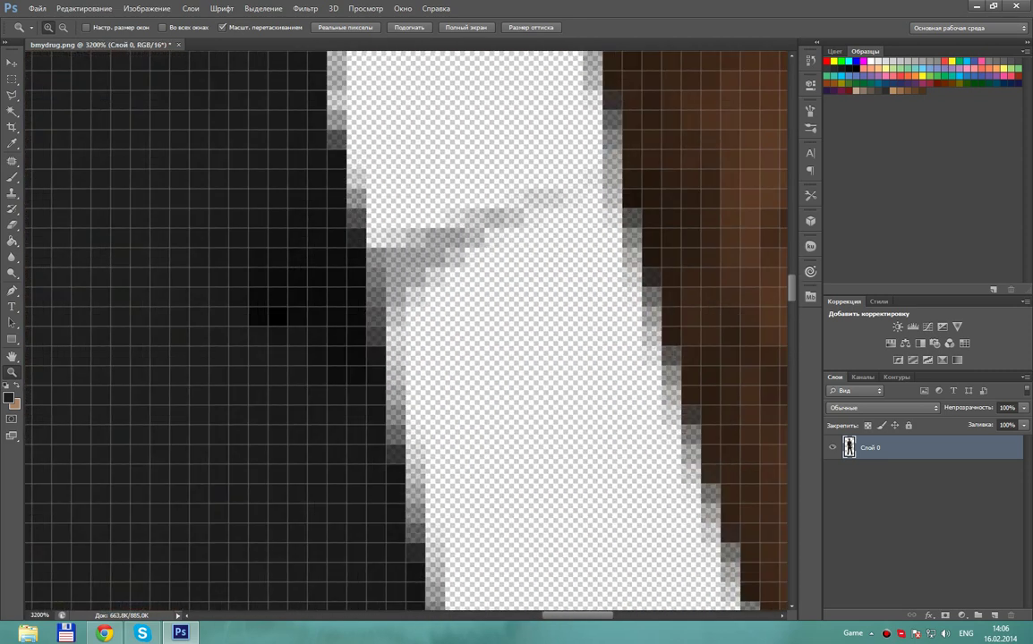
{"action": "left_click", "coordinate": [12, 94]}
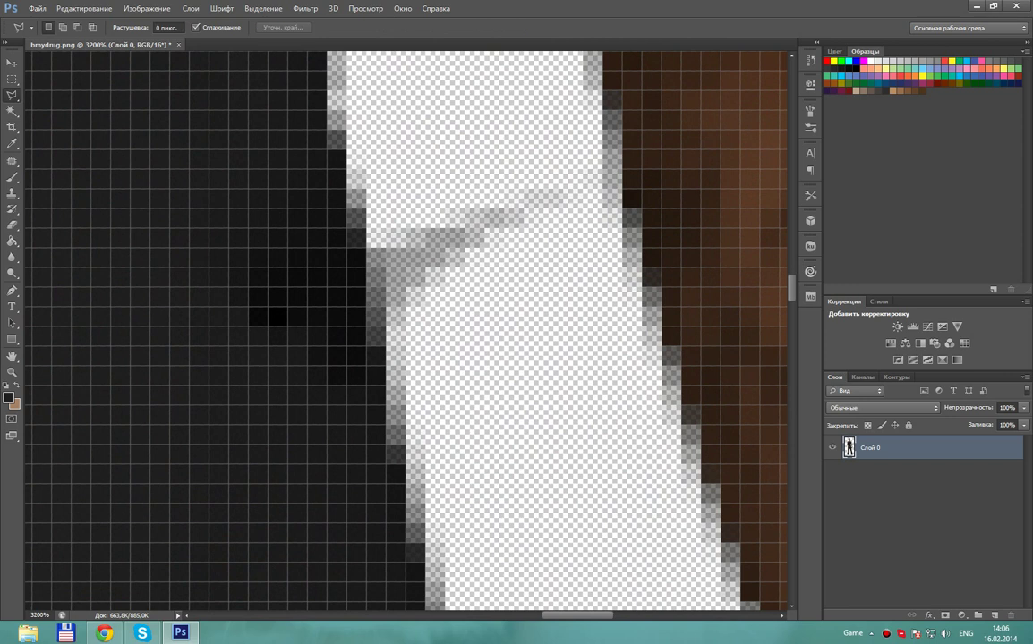
{"action": "left_click", "coordinate": [392, 252]}
{"action": "left_click", "coordinate": [372, 220]}
{"action": "left_click", "coordinate": [528, 163]}
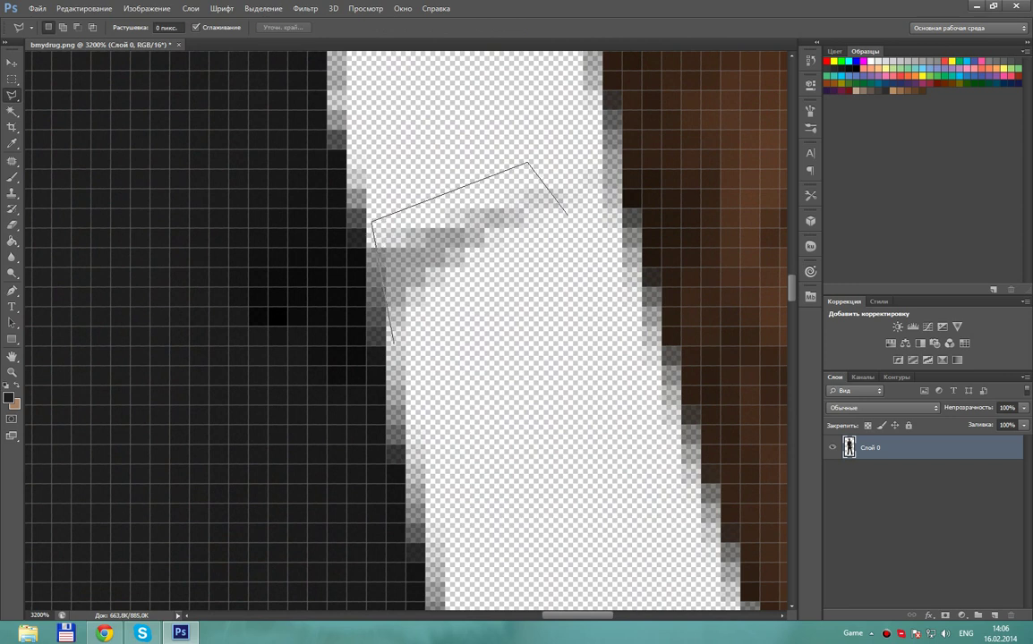
{"action": "left_click", "coordinate": [567, 217]}
{"action": "left_click", "coordinate": [471, 362]}
Close the selection, delete the grey pixels, and return to the whole-figure view.
{"action": "double_click", "coordinate": [376, 313]}
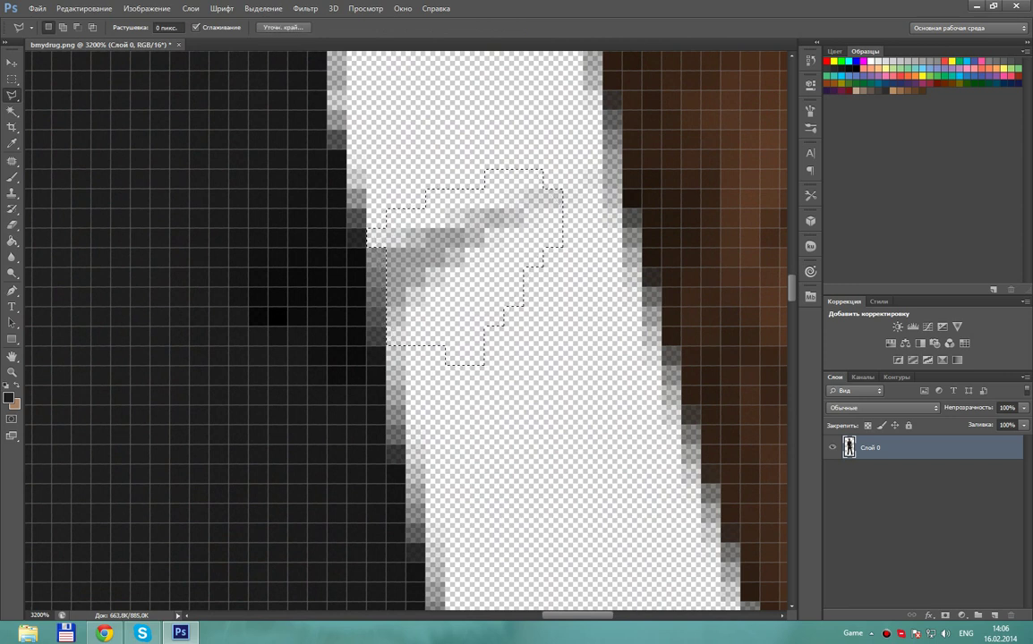
{"action": "key", "text": "z"}
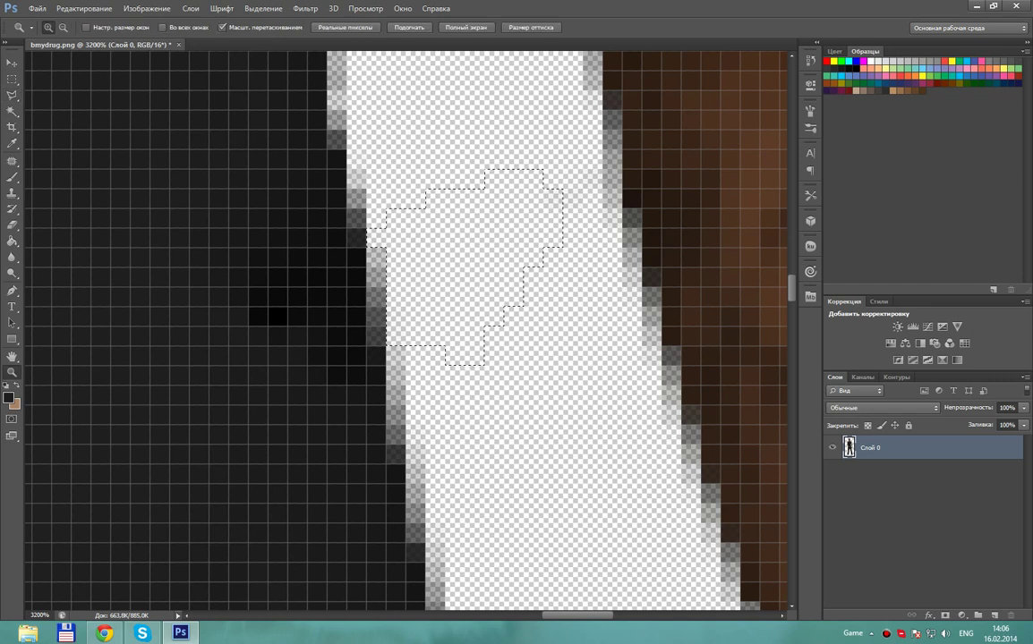
{"action": "key", "text": "ctrl+1"}
{"action": "key", "text": "m"}
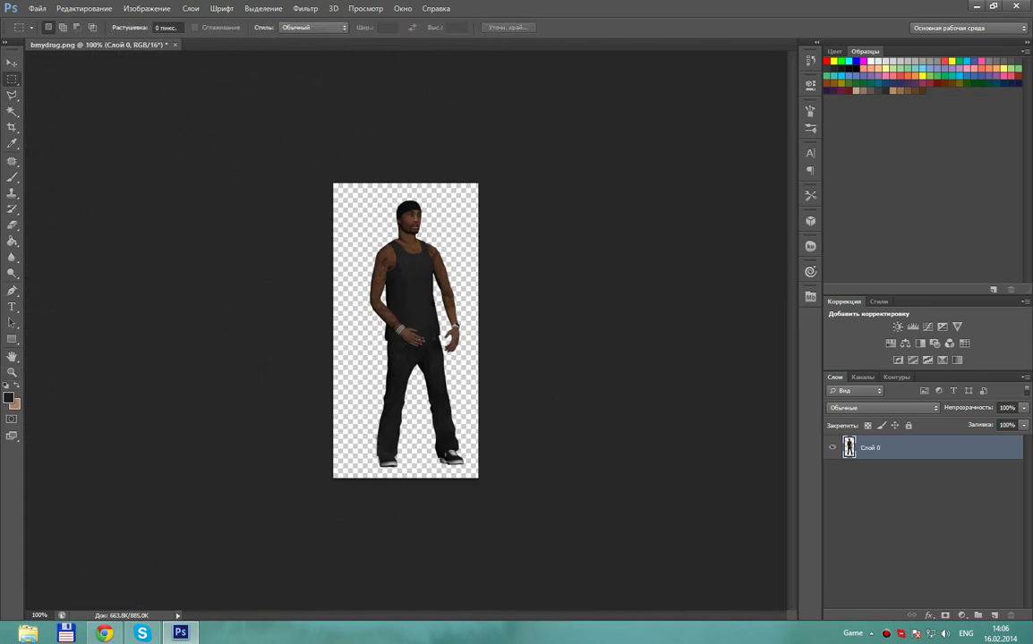
Crop the canvas by pulling the left, top, right and bottom edges in around the figure, then apply.
{"action": "left_click", "coordinate": [13, 126]}
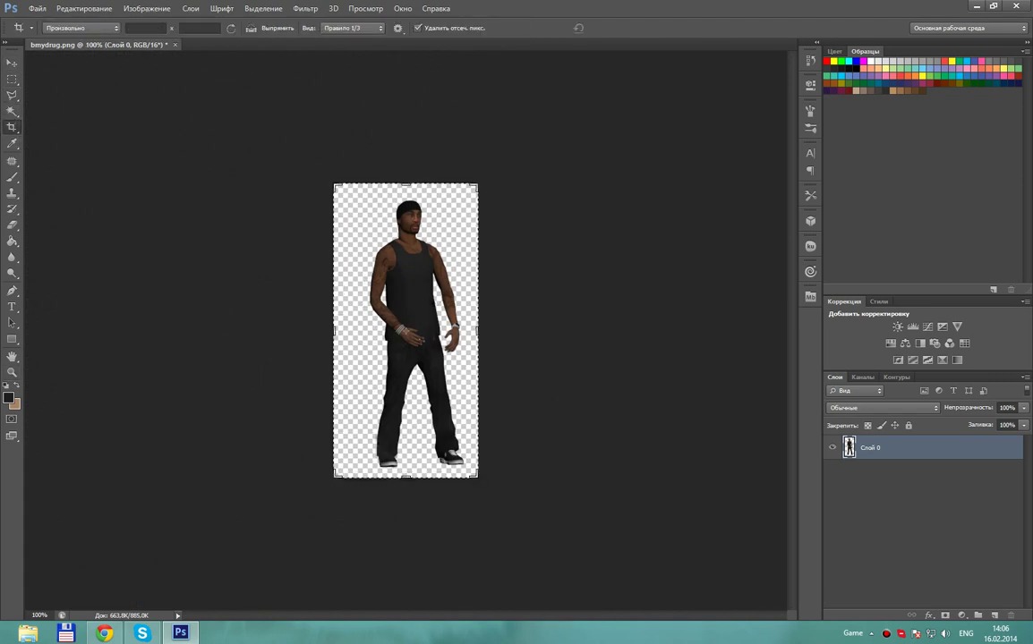
{"action": "left_click_drag", "start_coordinate": [335, 331], "coordinate": [350, 331]}
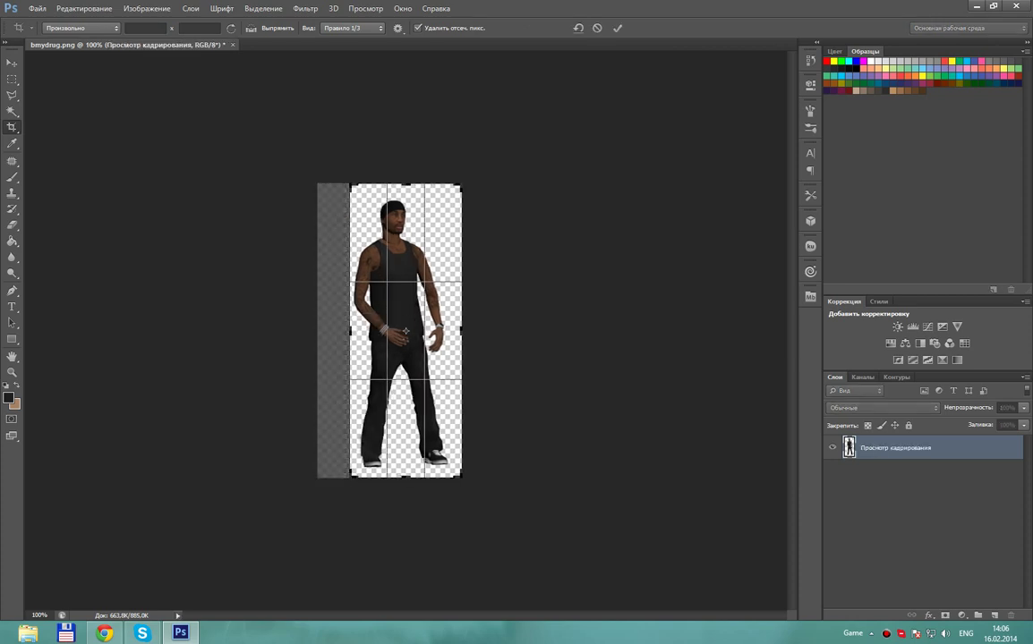
{"action": "left_click_drag", "start_coordinate": [405, 185], "coordinate": [406, 192]}
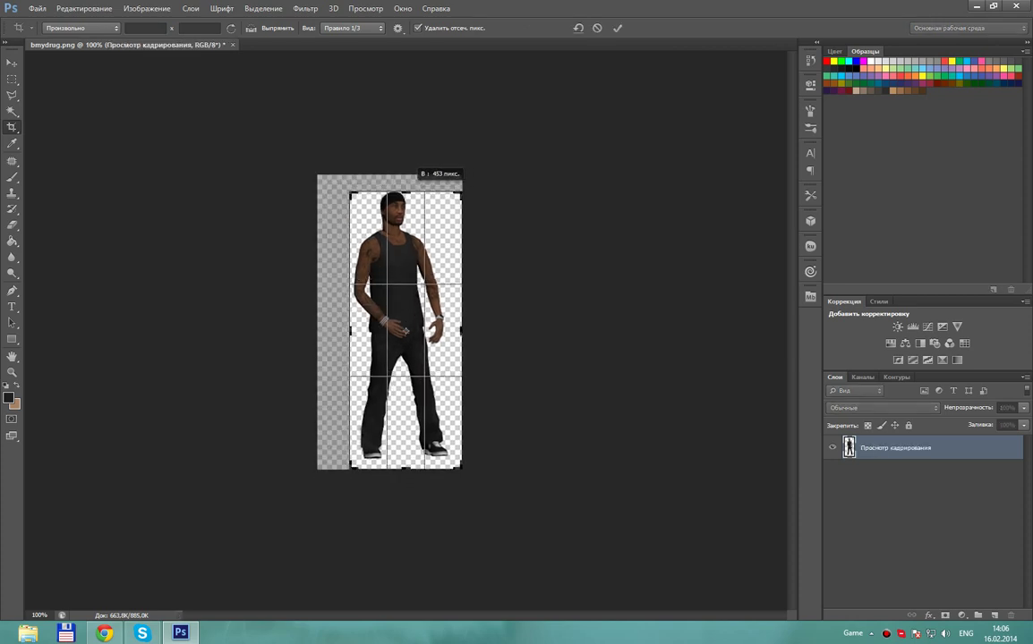
{"action": "left_click_drag", "start_coordinate": [406, 192], "coordinate": [406, 188]}
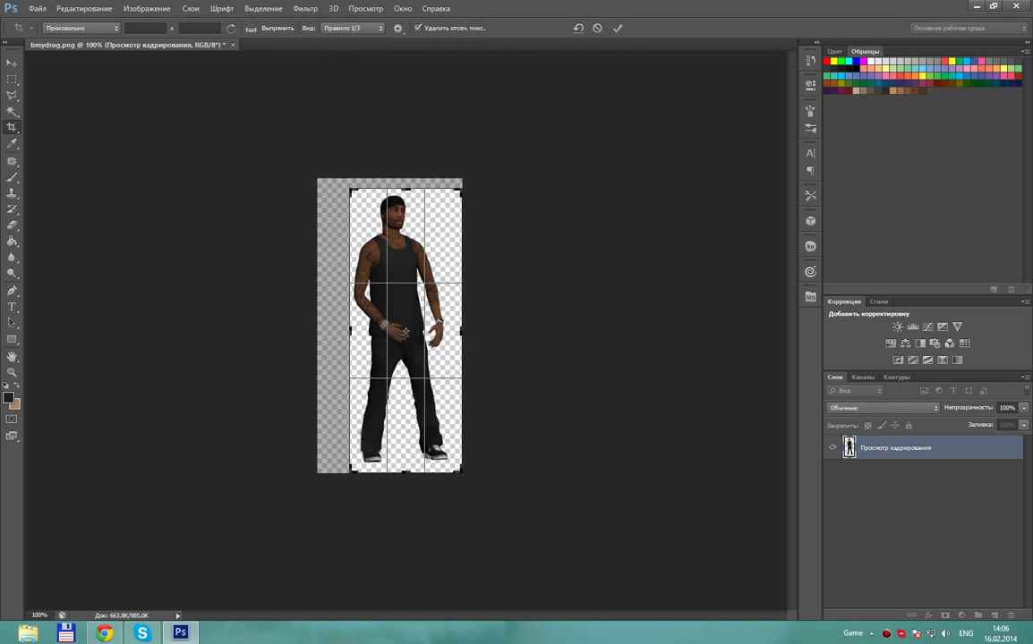
{"action": "left_click_drag", "start_coordinate": [461, 329], "coordinate": [454, 330]}
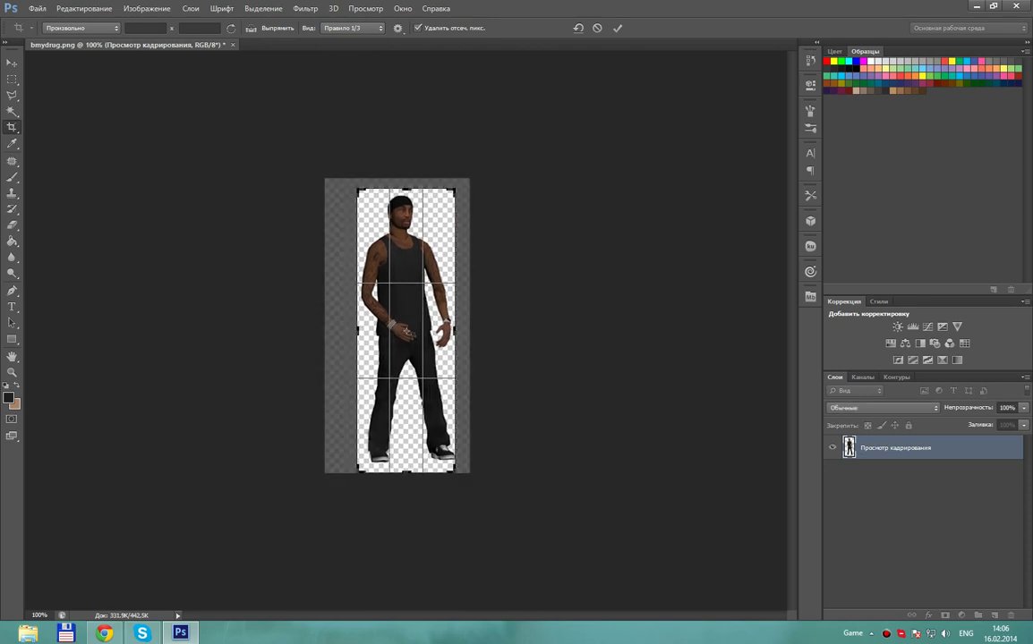
{"action": "left_click_drag", "start_coordinate": [454, 329], "coordinate": [460, 329]}
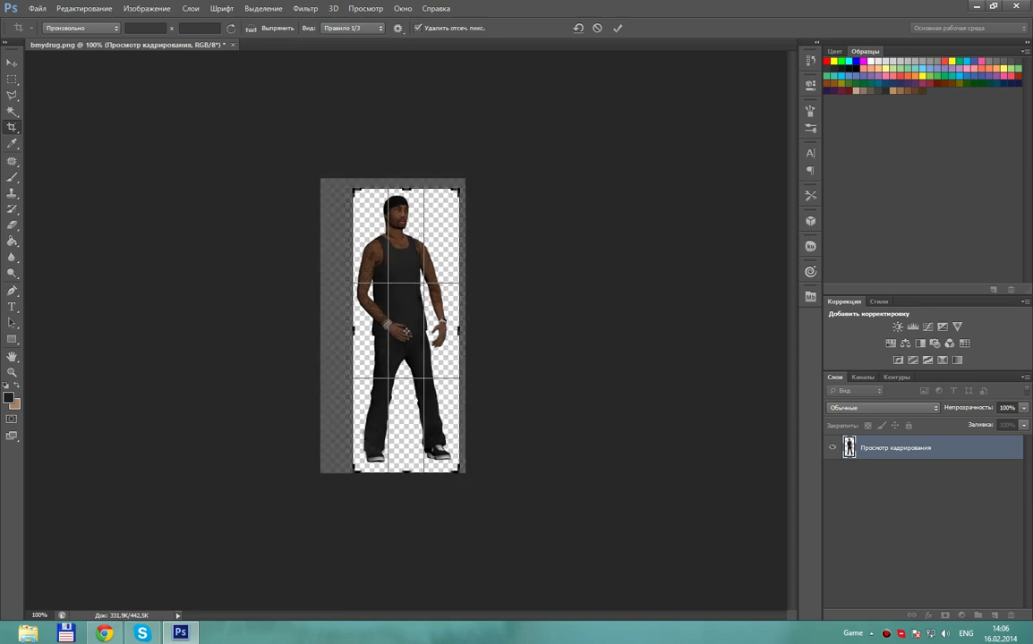
{"action": "left_click_drag", "start_coordinate": [405, 472], "coordinate": [405, 468]}
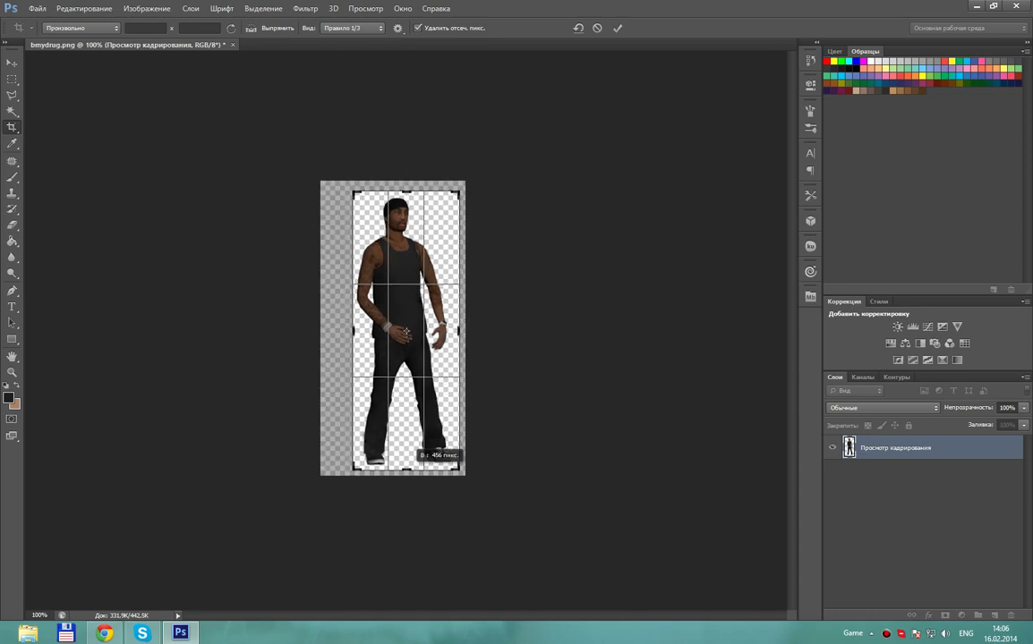
{"action": "key", "text": "Return"}
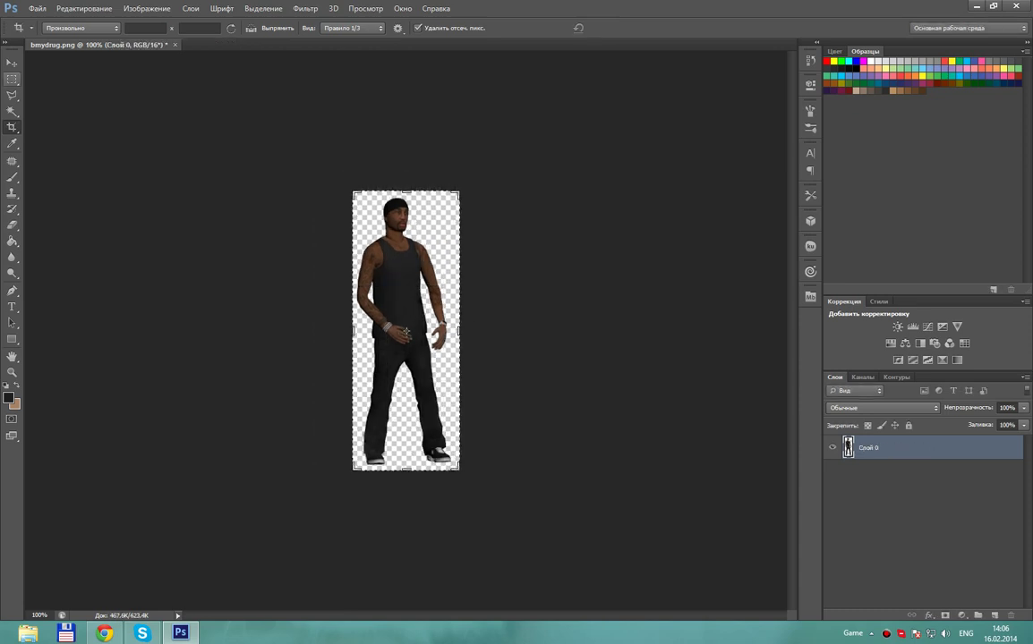
{"action": "key", "text": "m"}
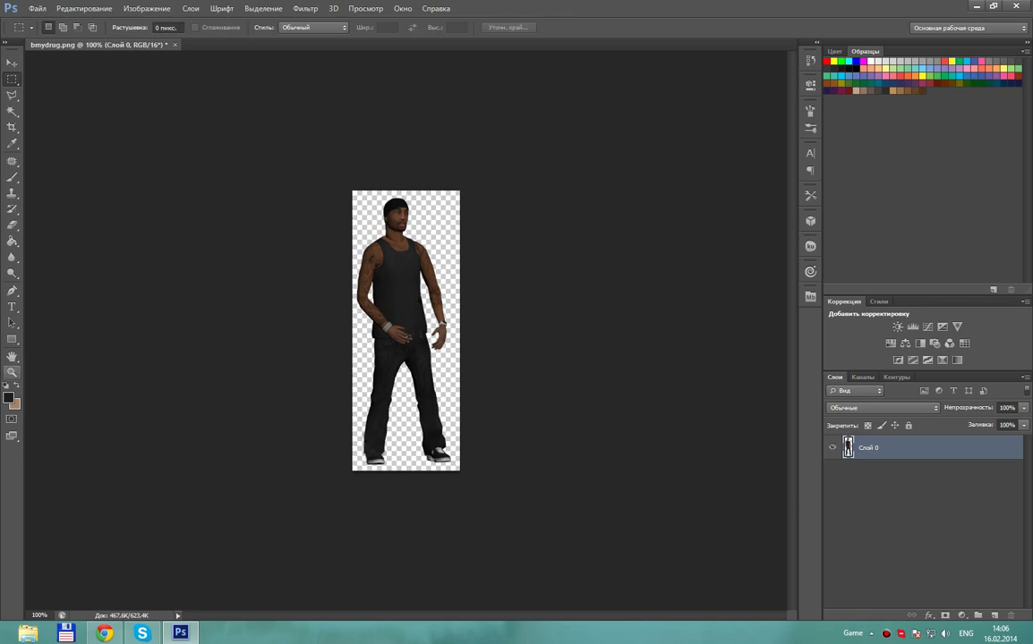
{"action": "key", "text": "z"}
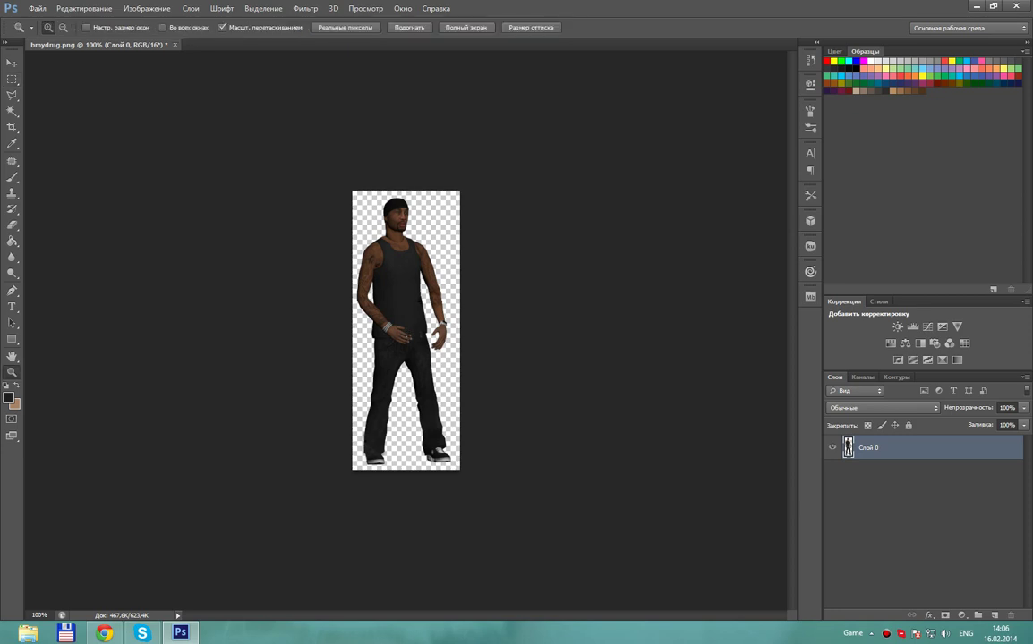